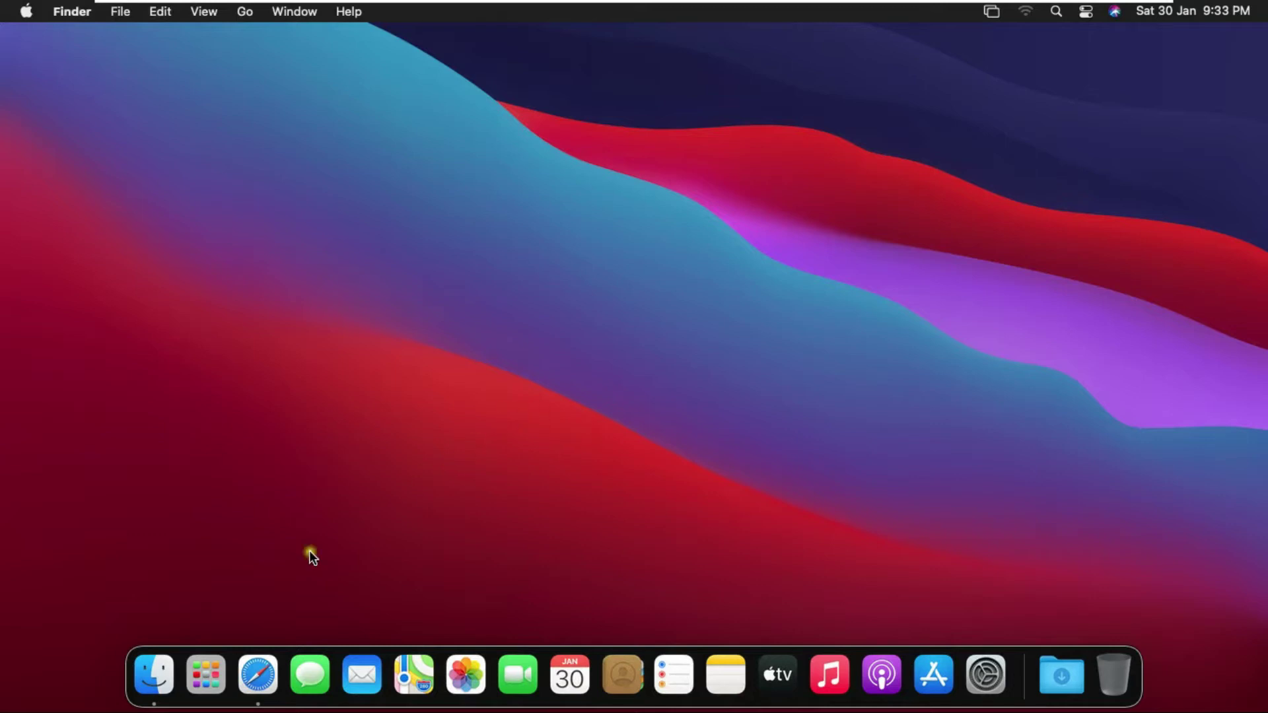
Step: Open Safari, load google.co.in and search for 'download softmaker free office'
left_click(267, 670)
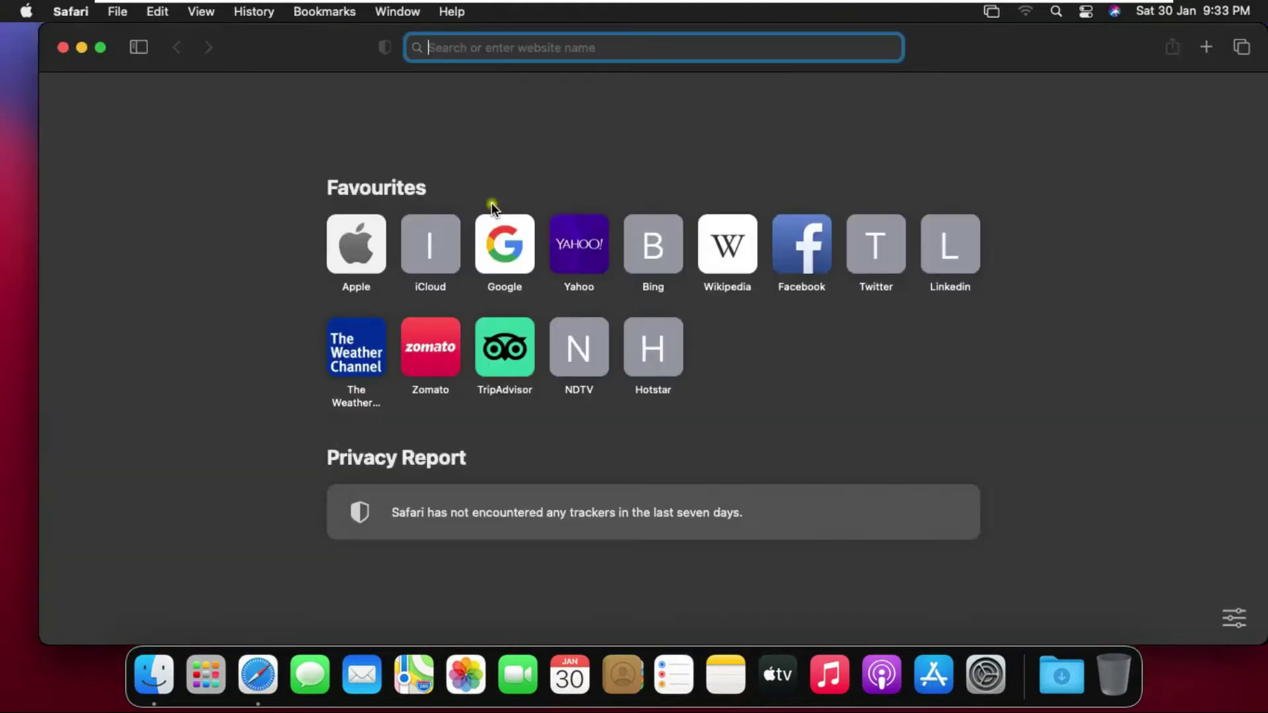
type("google.co.in/")
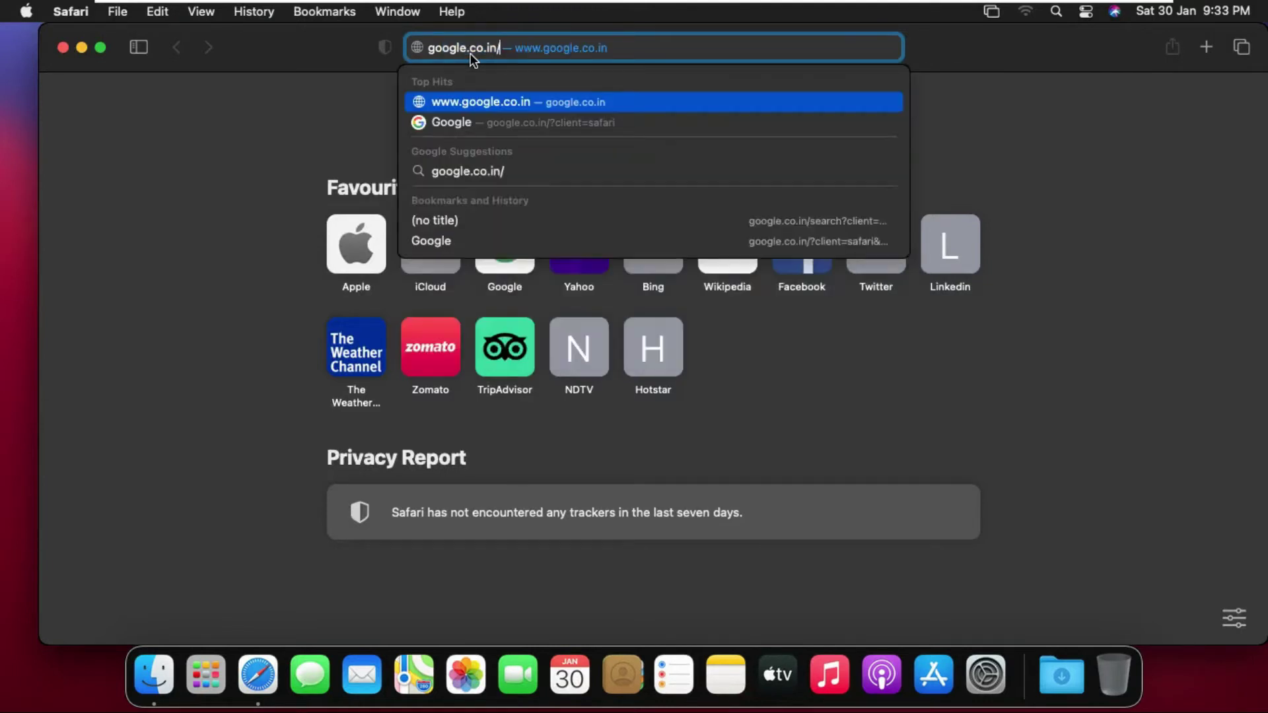
key("Return")
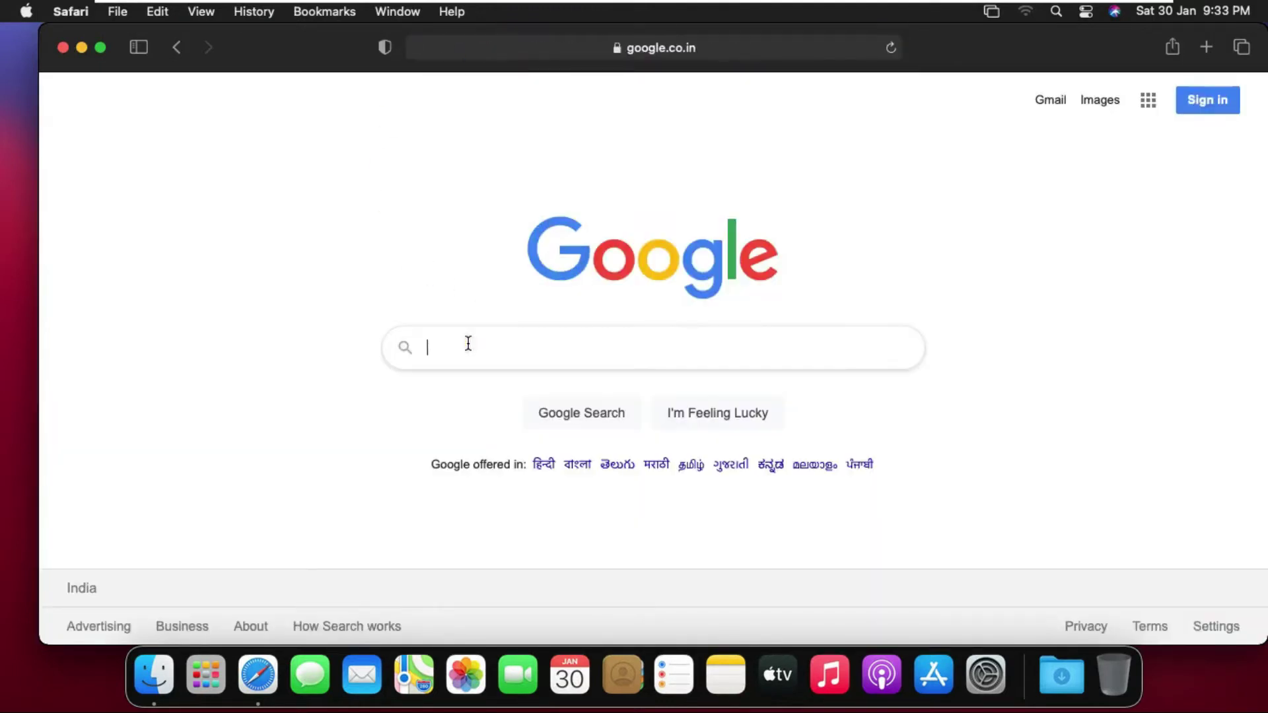
type("down")
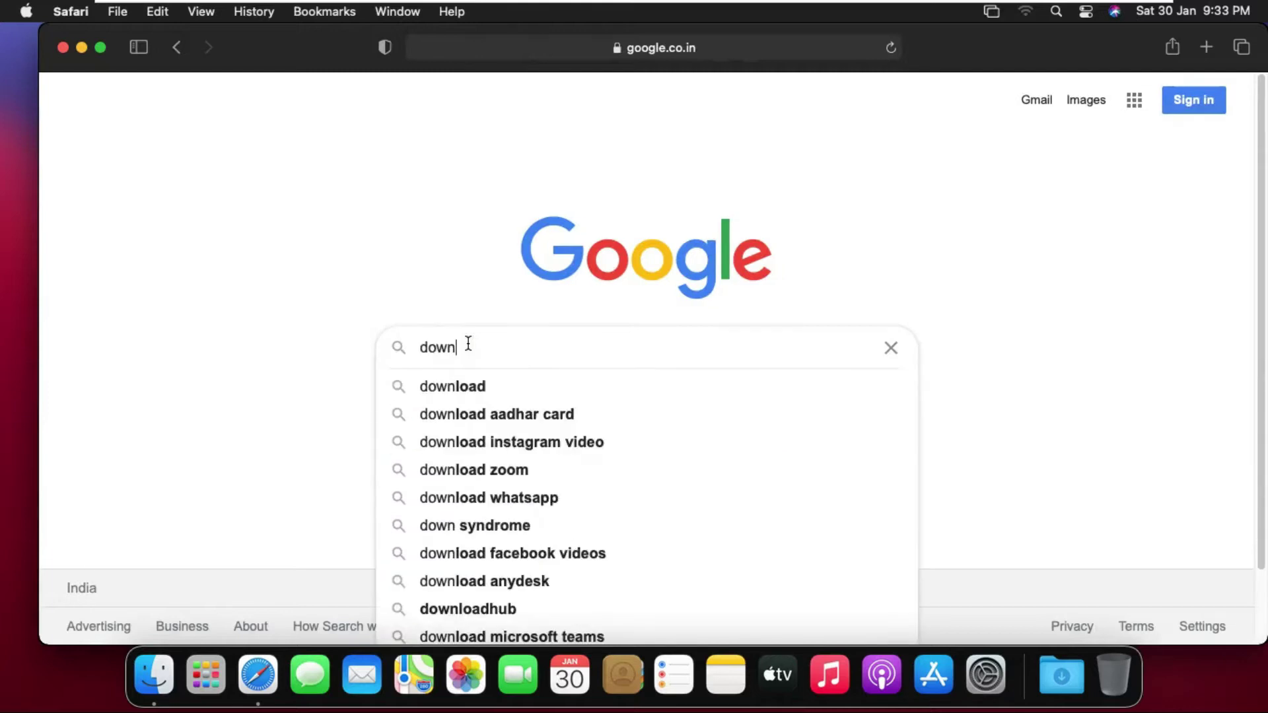
type("load sof")
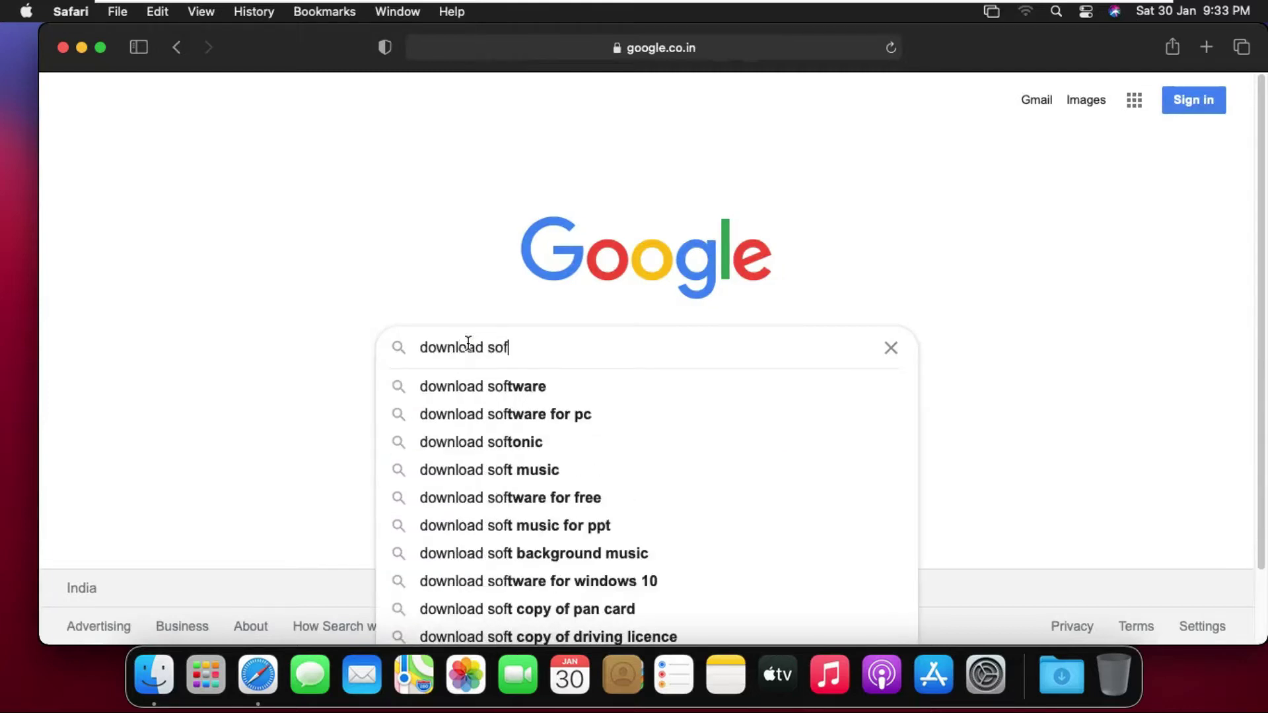
type("tmaker")
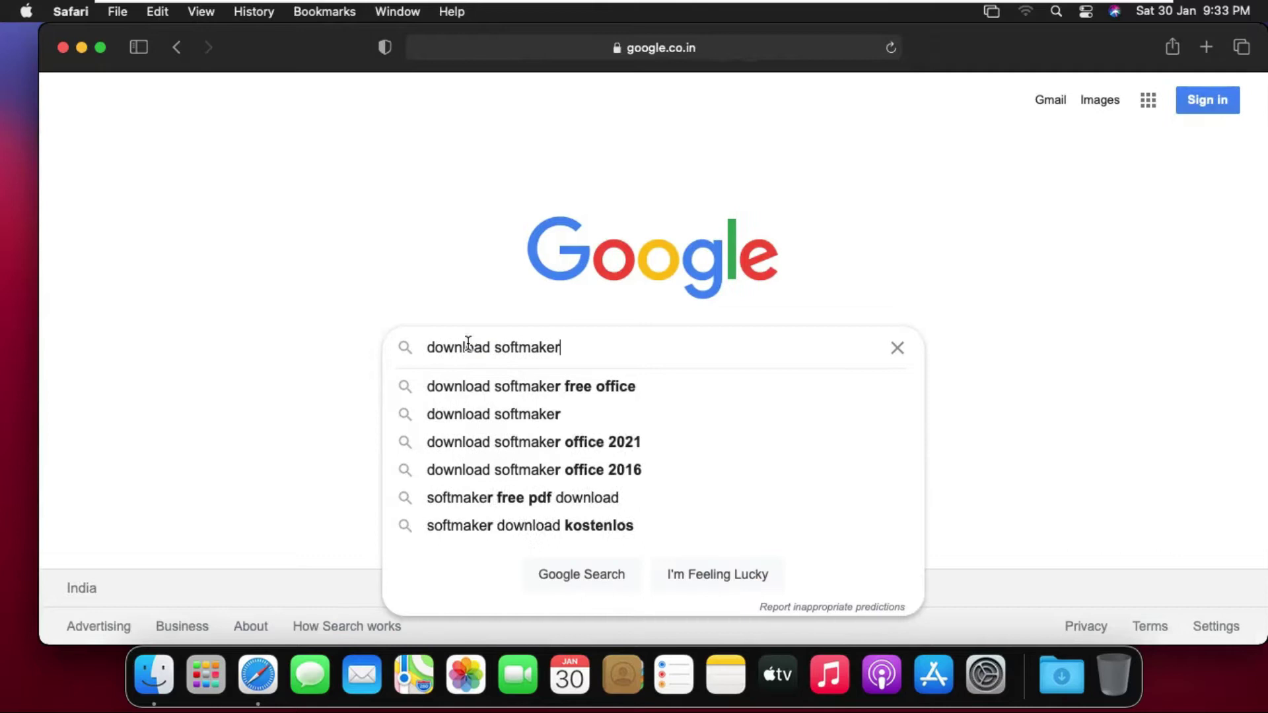
type(" free ")
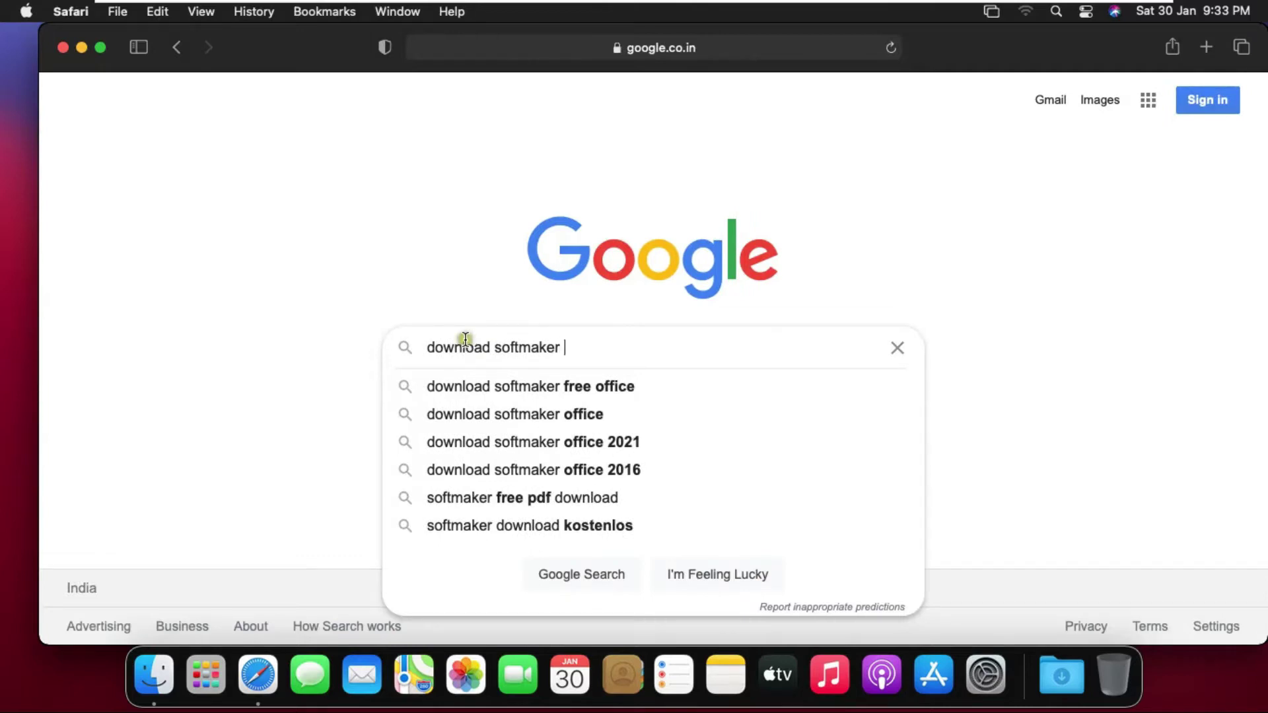
type("office")
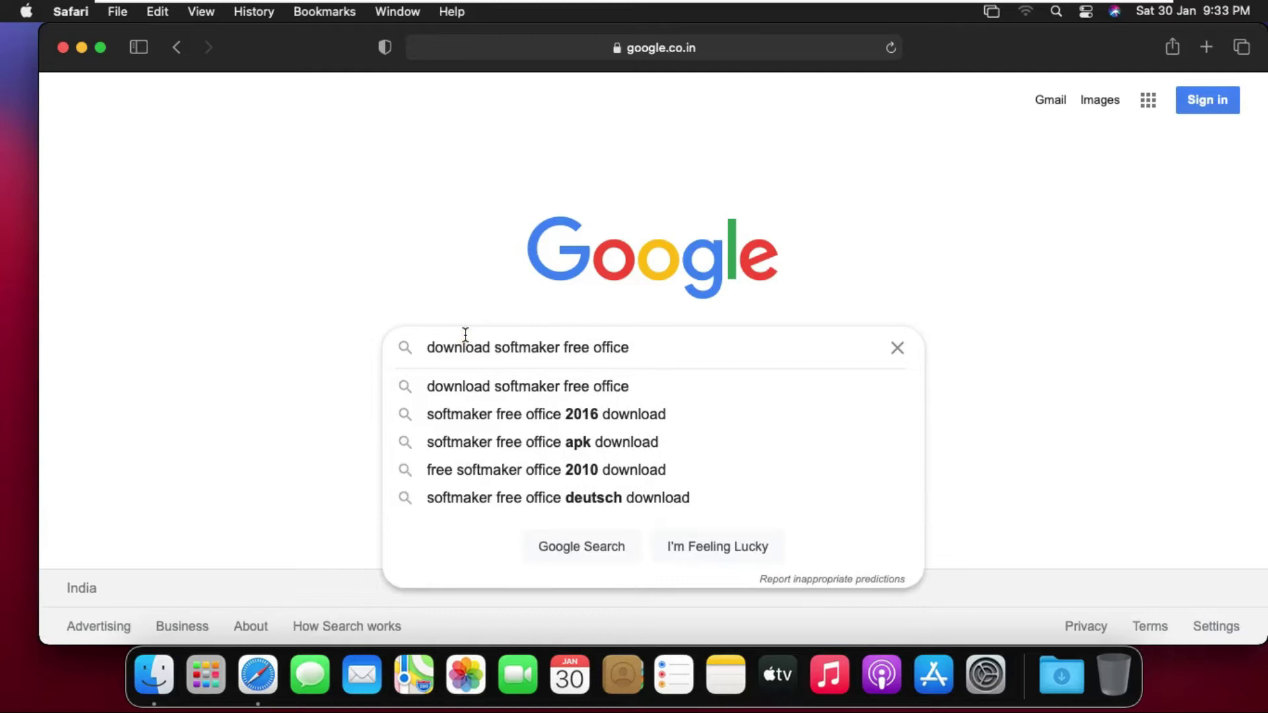
key("Return")
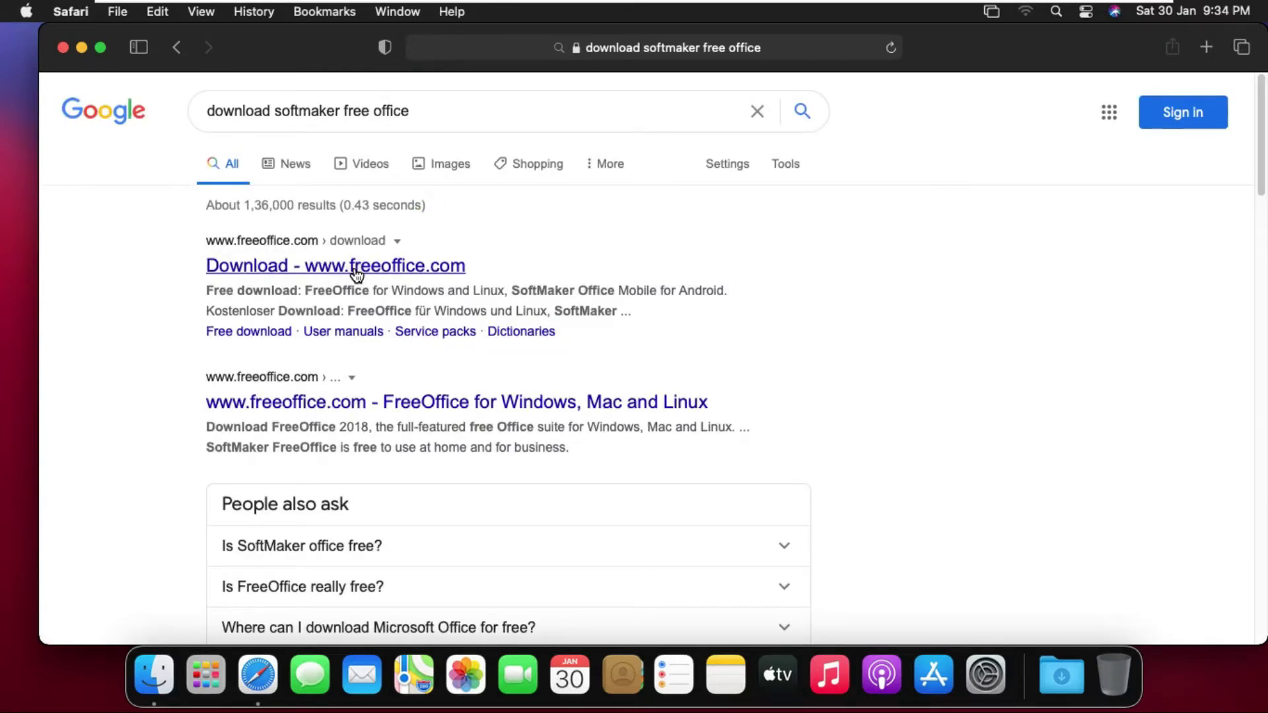
Step: From the freeoffice.com result, download the Mac installer softmaker-freeoffice-2018.pkg (158.2 MB), allowing downloads
left_click(378, 264)
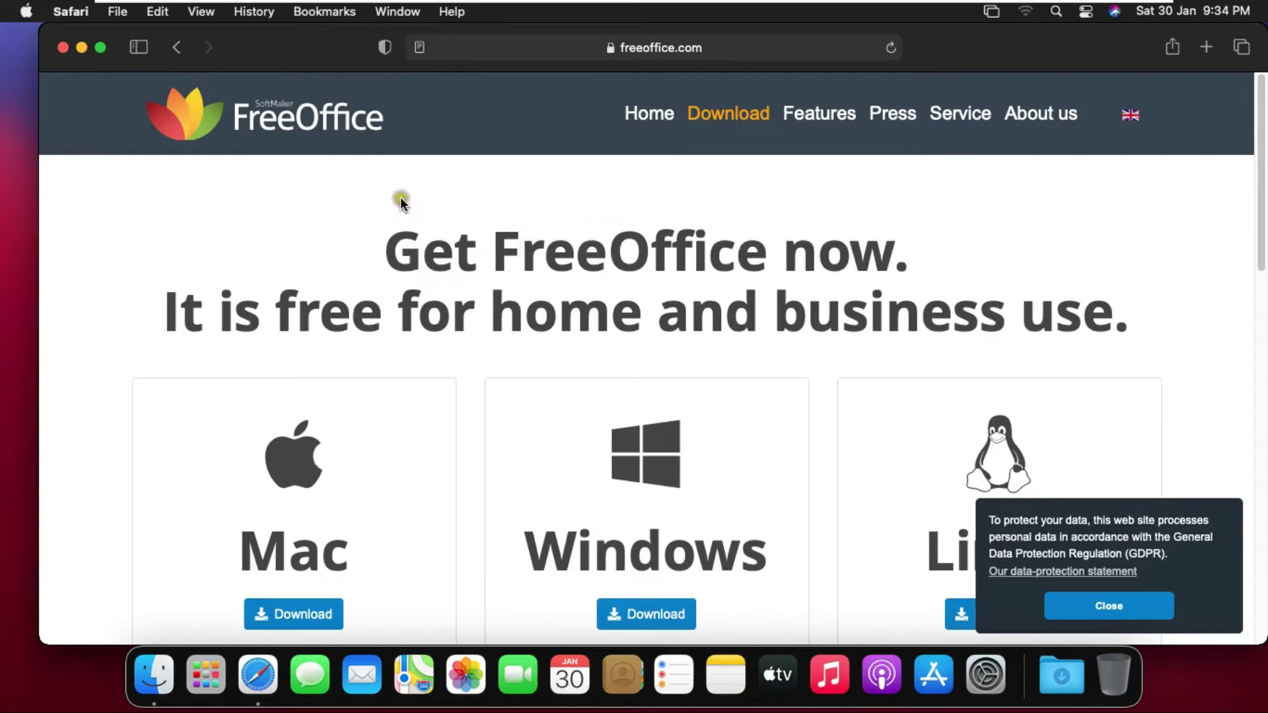
scroll(495, 228, "down", 1)
scroll(451, 218, "down", 2)
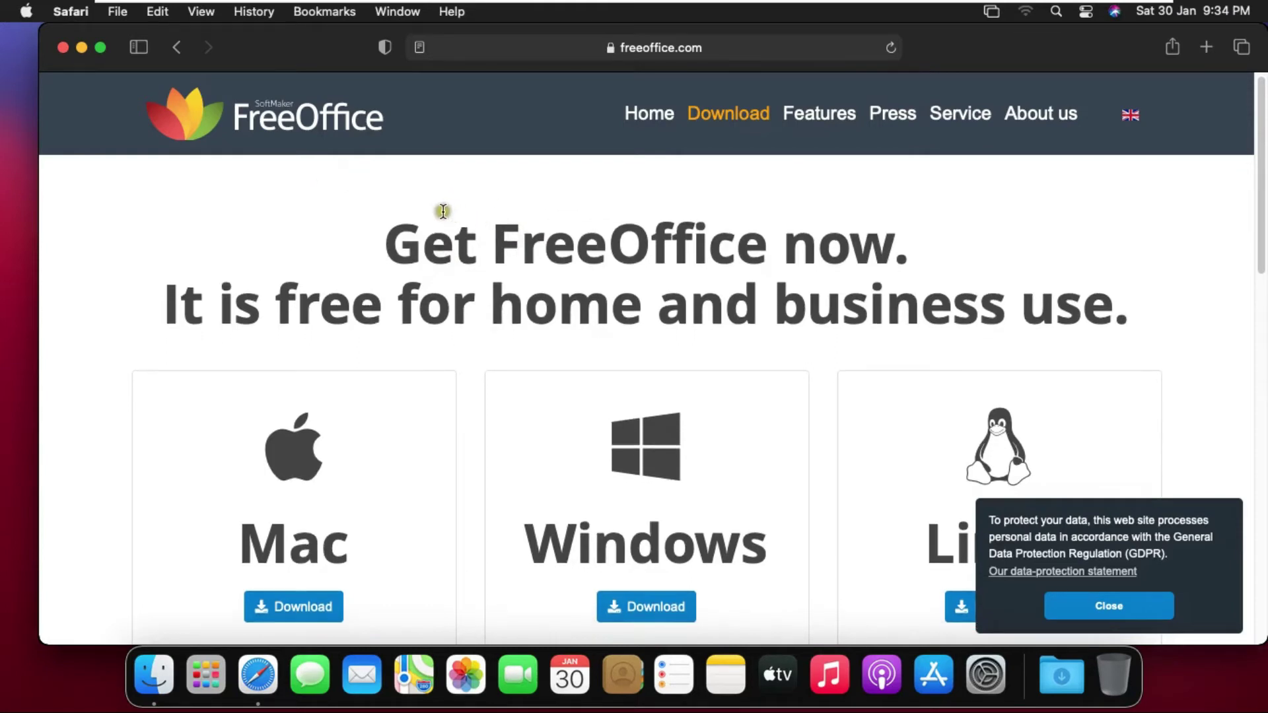
left_click_drag(1262, 234, 1261, 291)
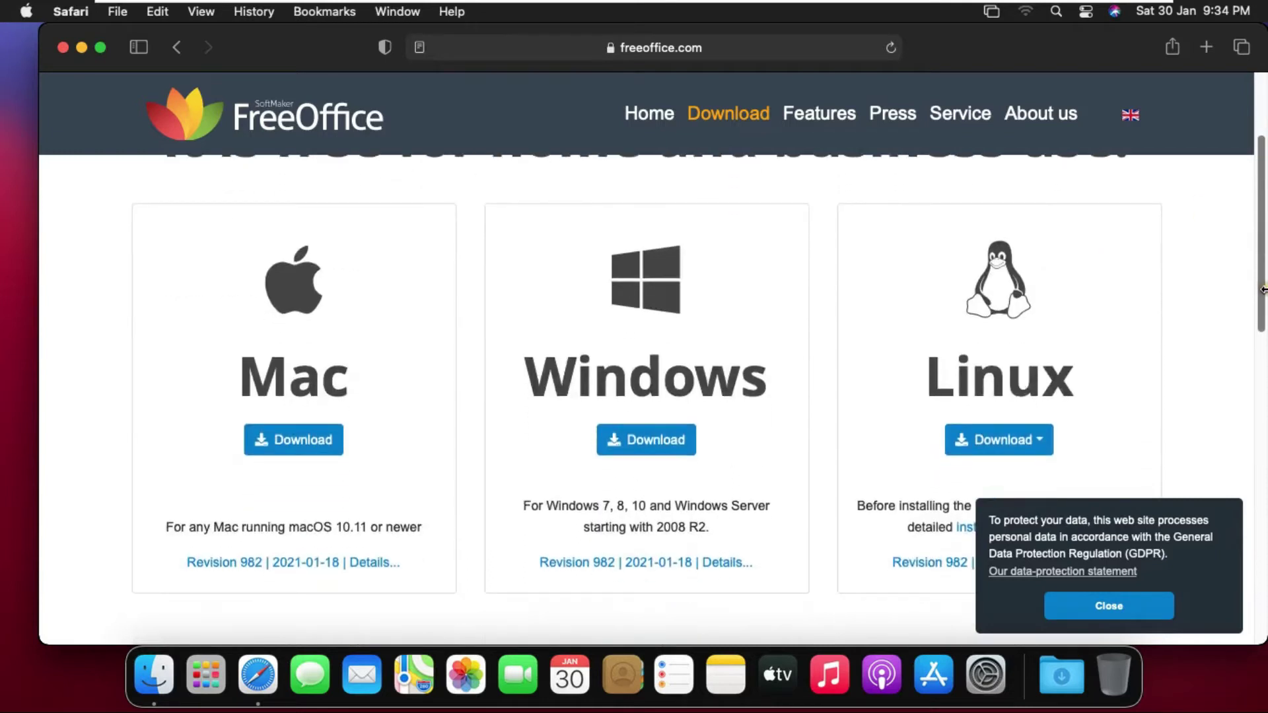
left_click(317, 443)
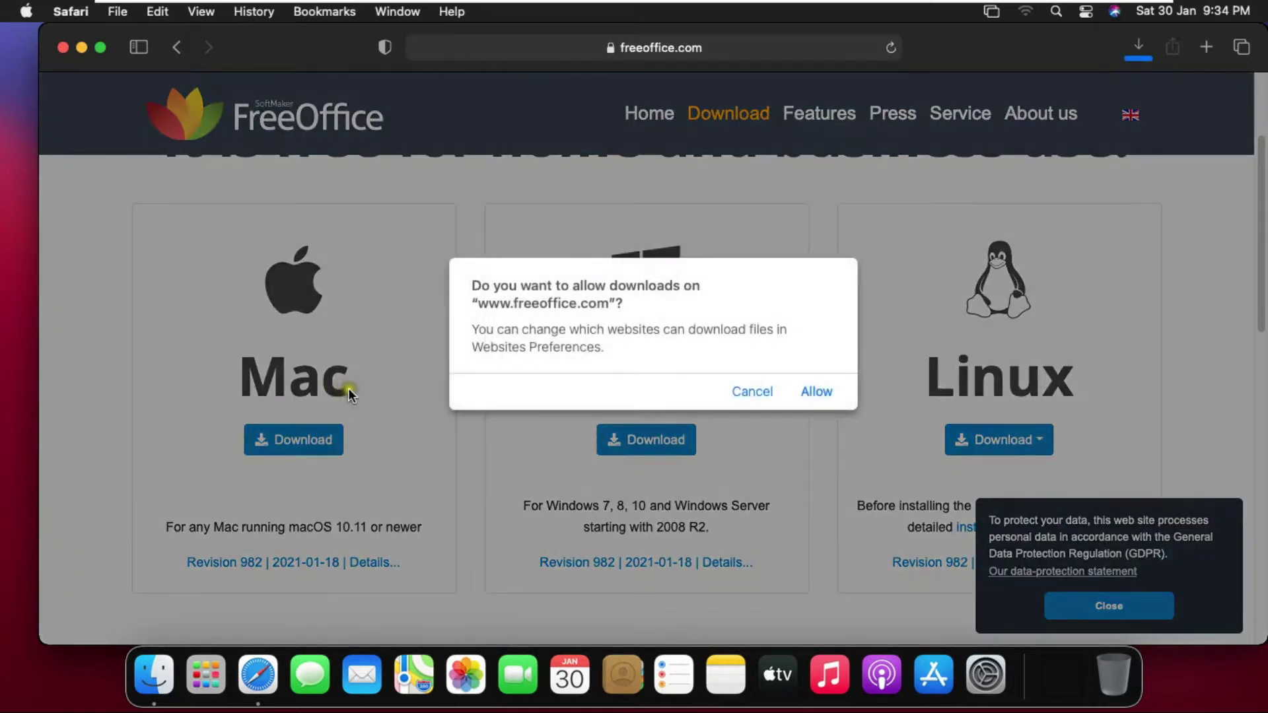
left_click(827, 394)
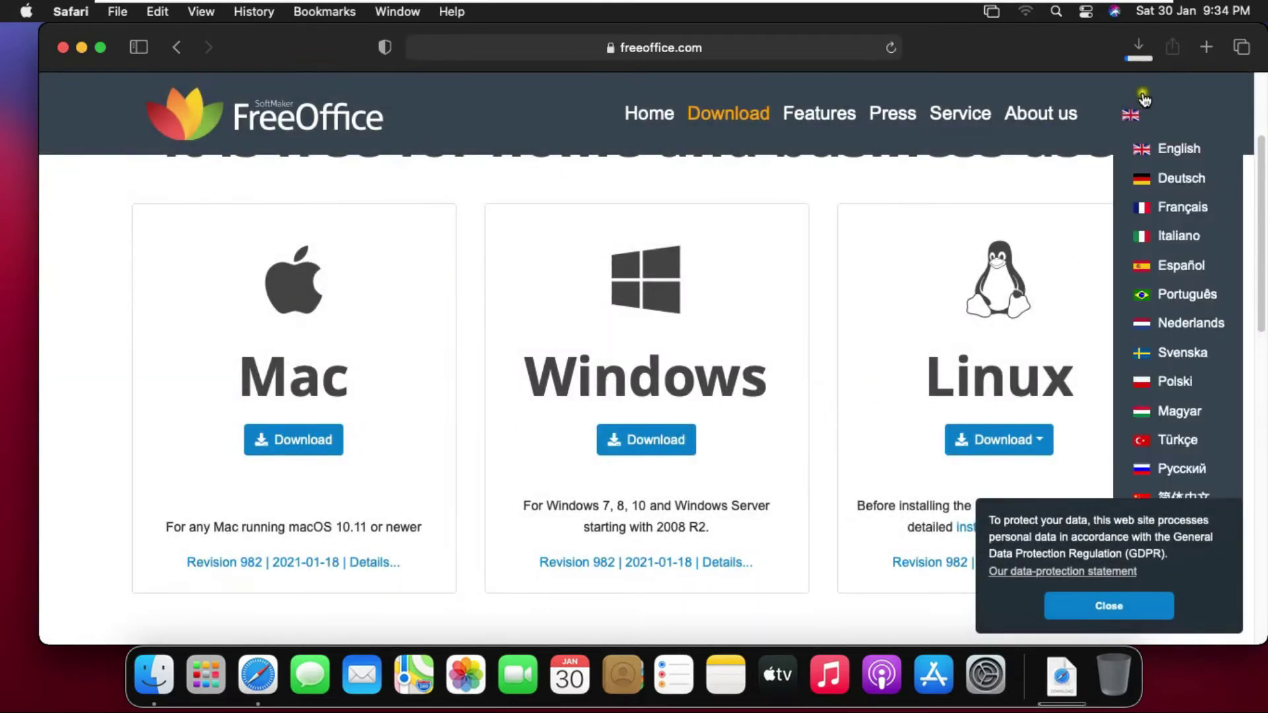
left_click(1140, 48)
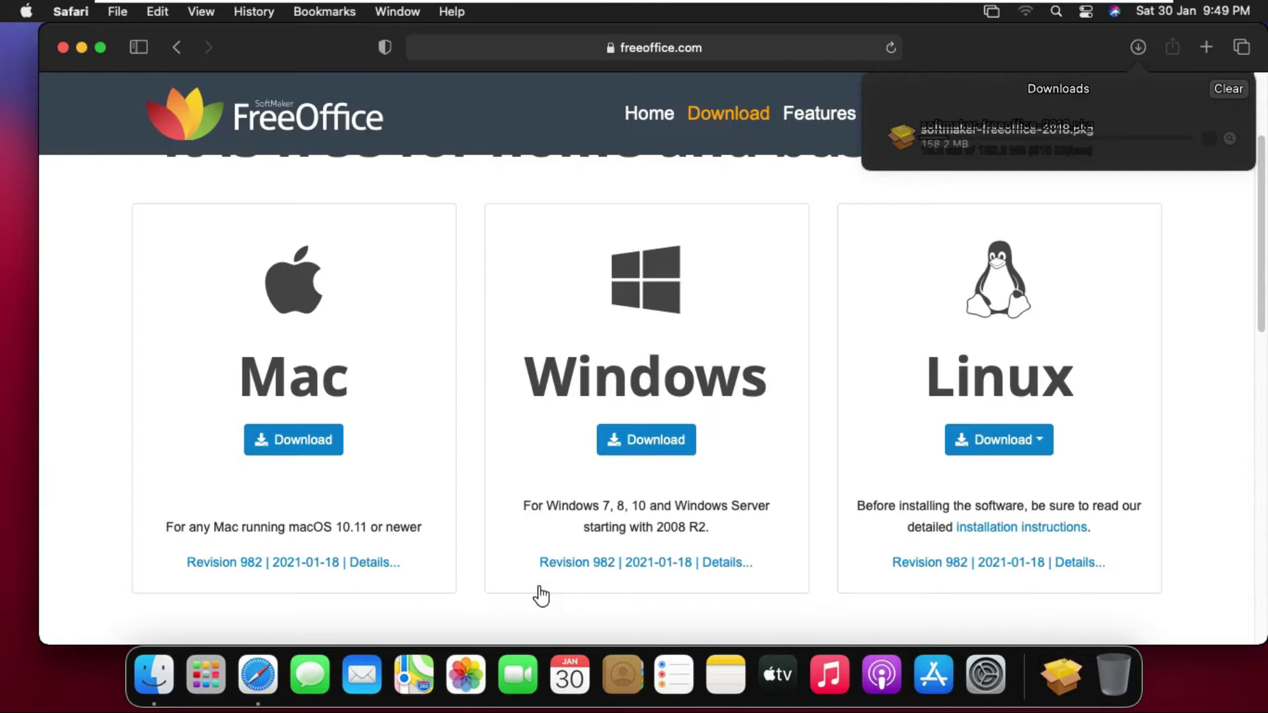
Step: Close Safari and select softmaker-freeoffice-2018.pkg in the Finder Downloads folder
left_click(63, 47)
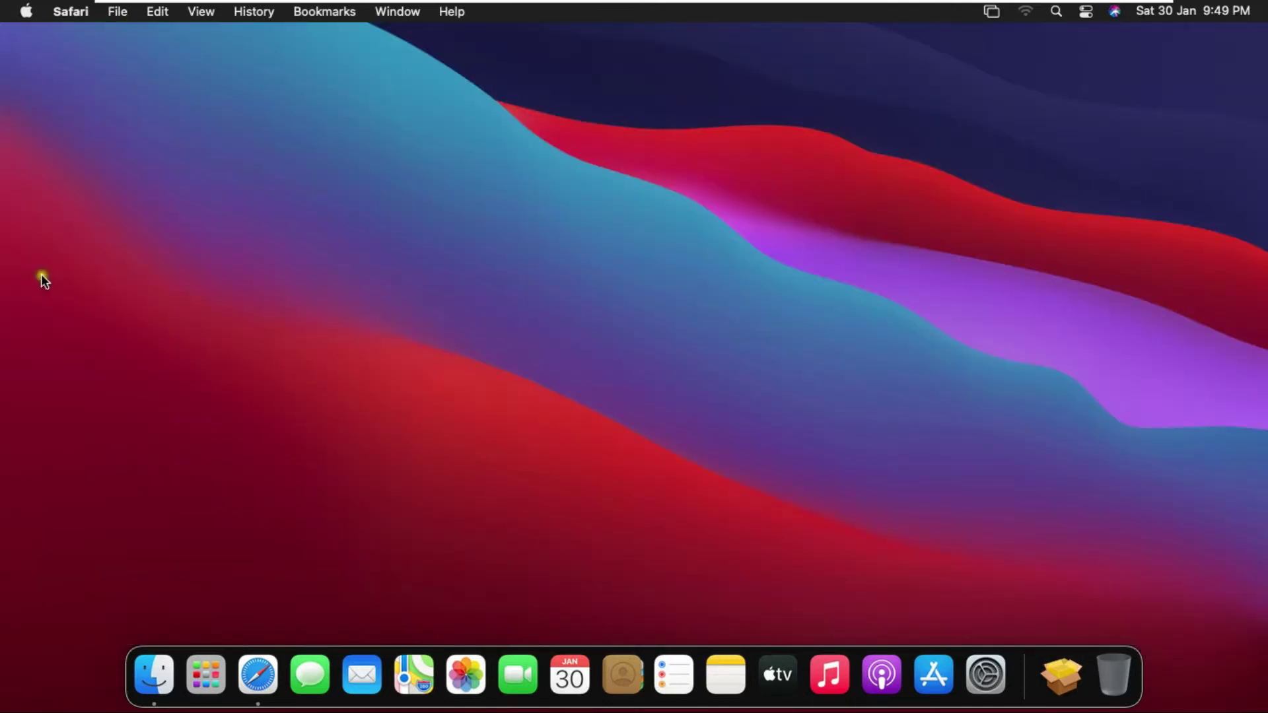
left_click(160, 667)
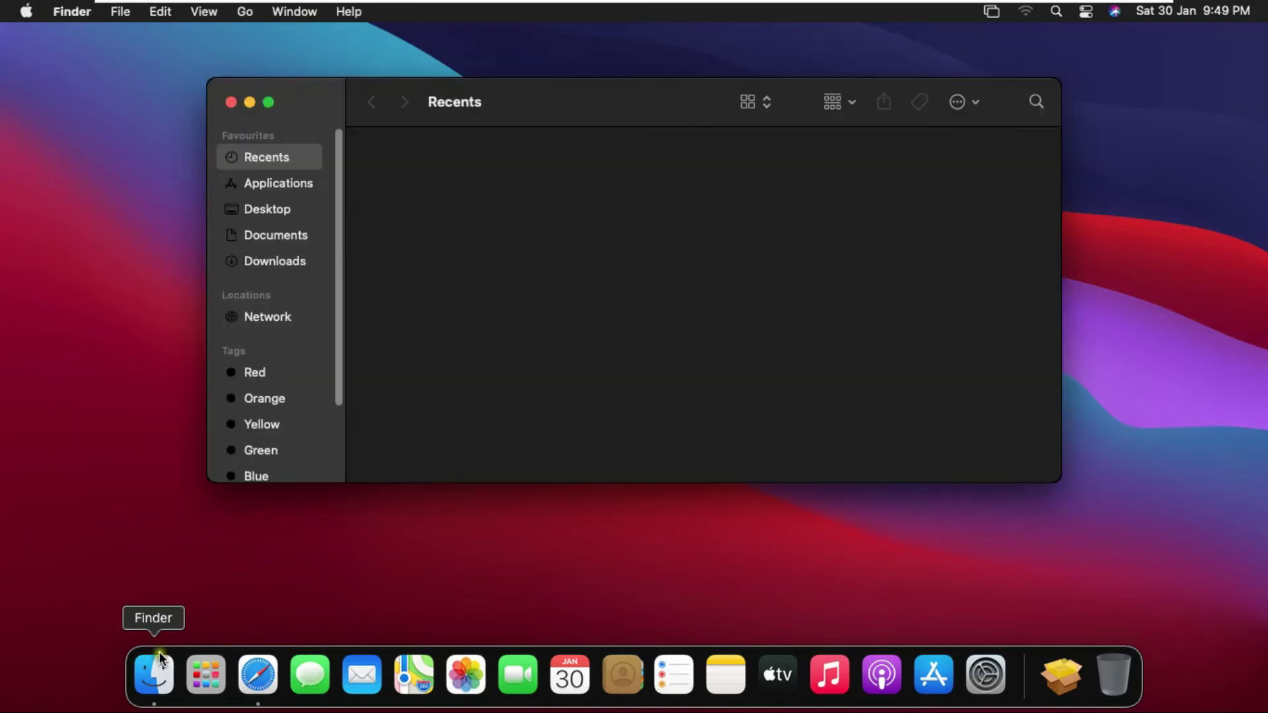
left_click(277, 262)
left_click(518, 166)
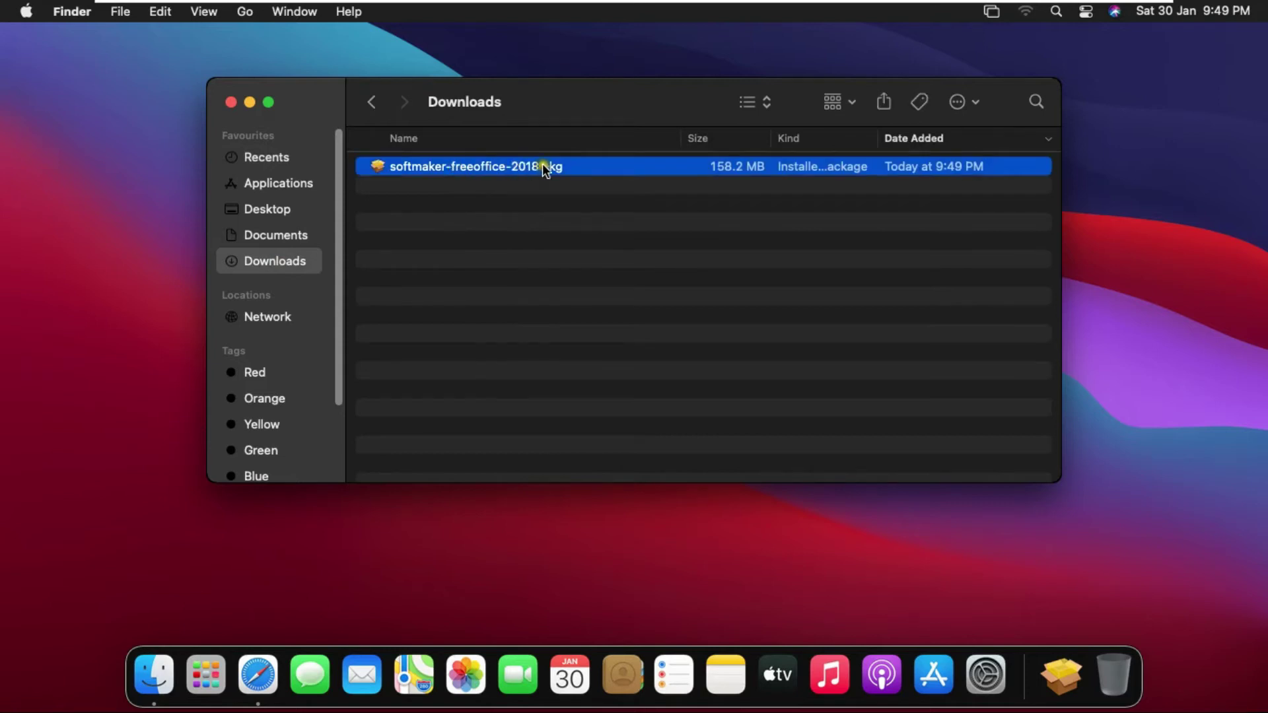
Step: Open the package with Installer and close the Finder window
right_click(532, 164)
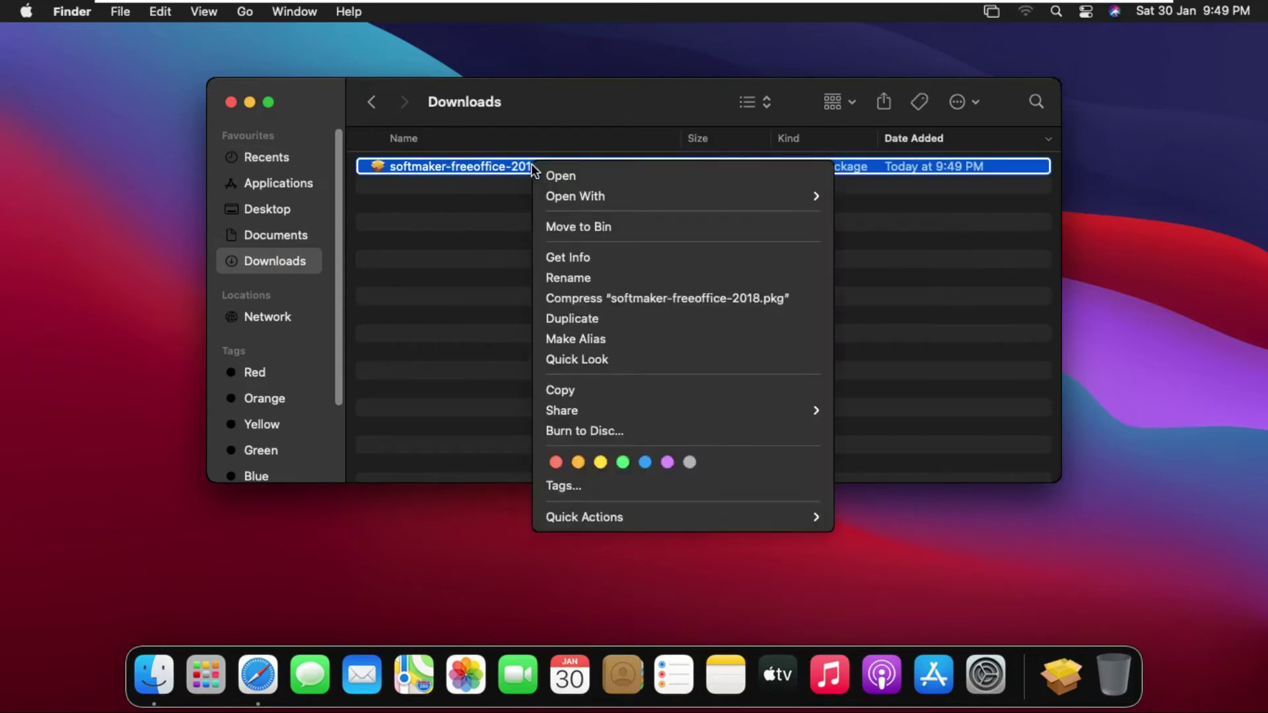
mouse_move(588, 197)
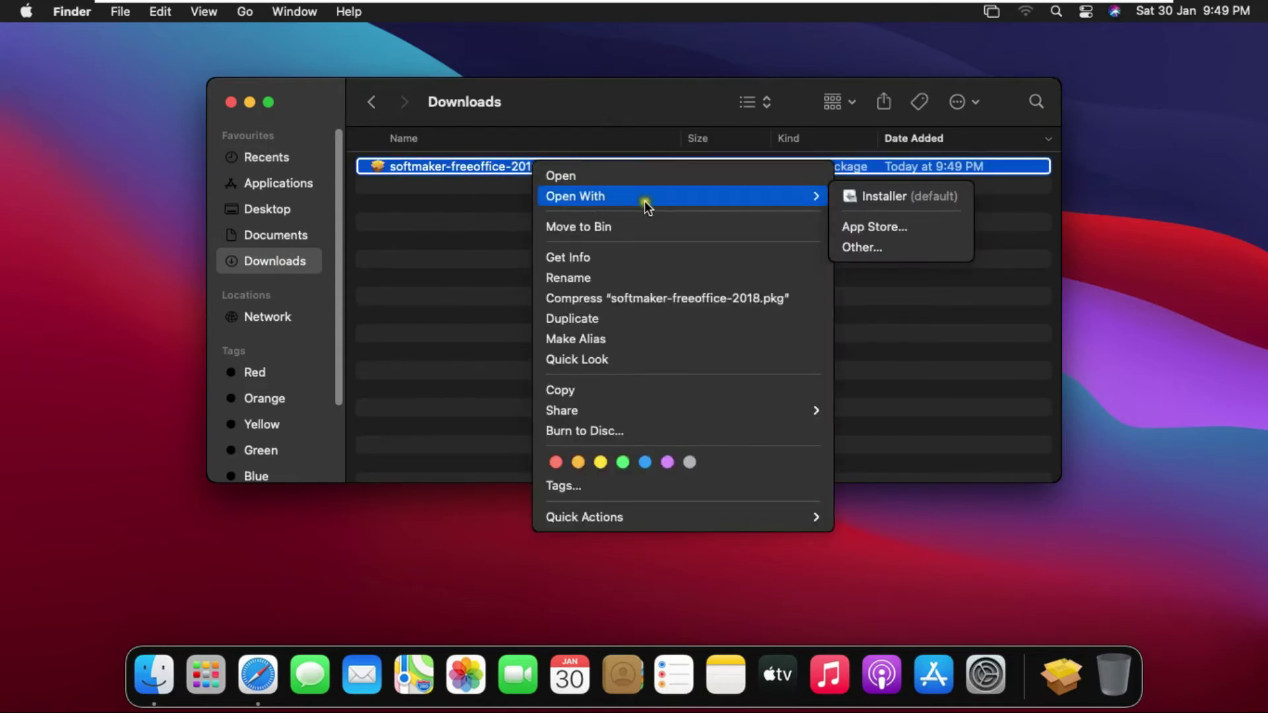
left_click(878, 200)
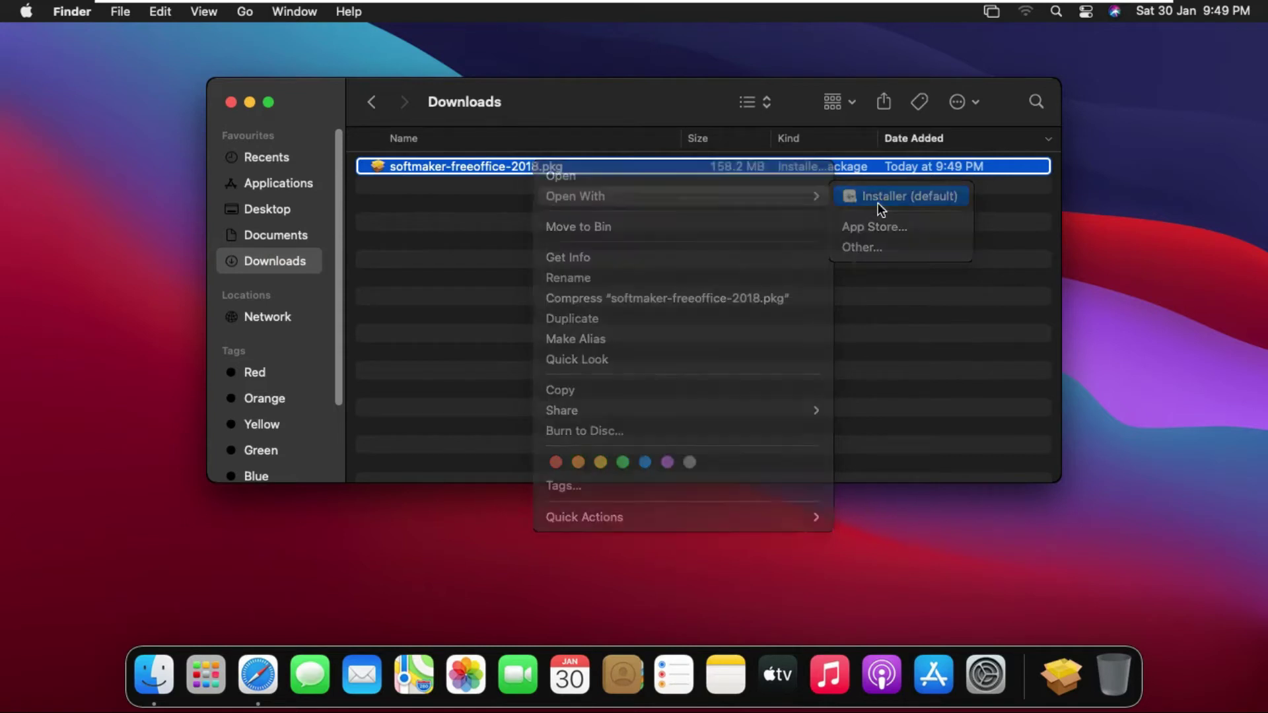
left_click(230, 102)
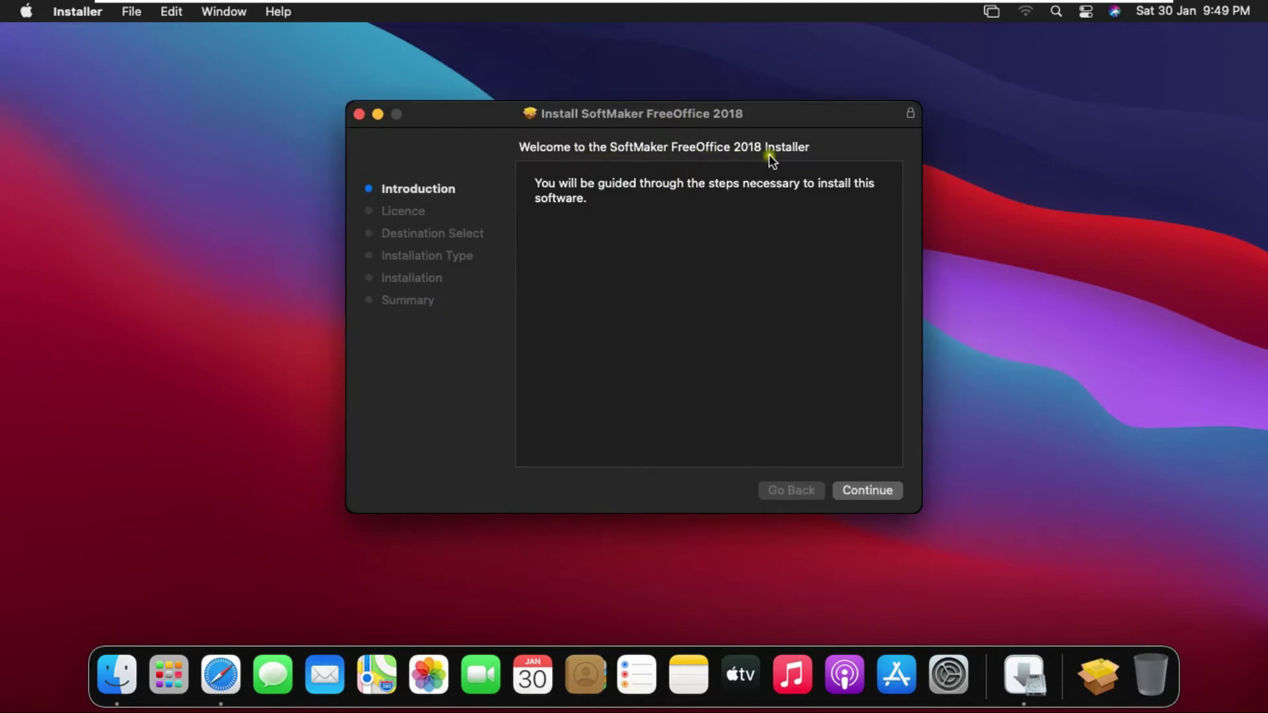
Step: Continue past the introduction, agree to the licence, and start the 214.9 MB standard install on BigSur
left_click(864, 491)
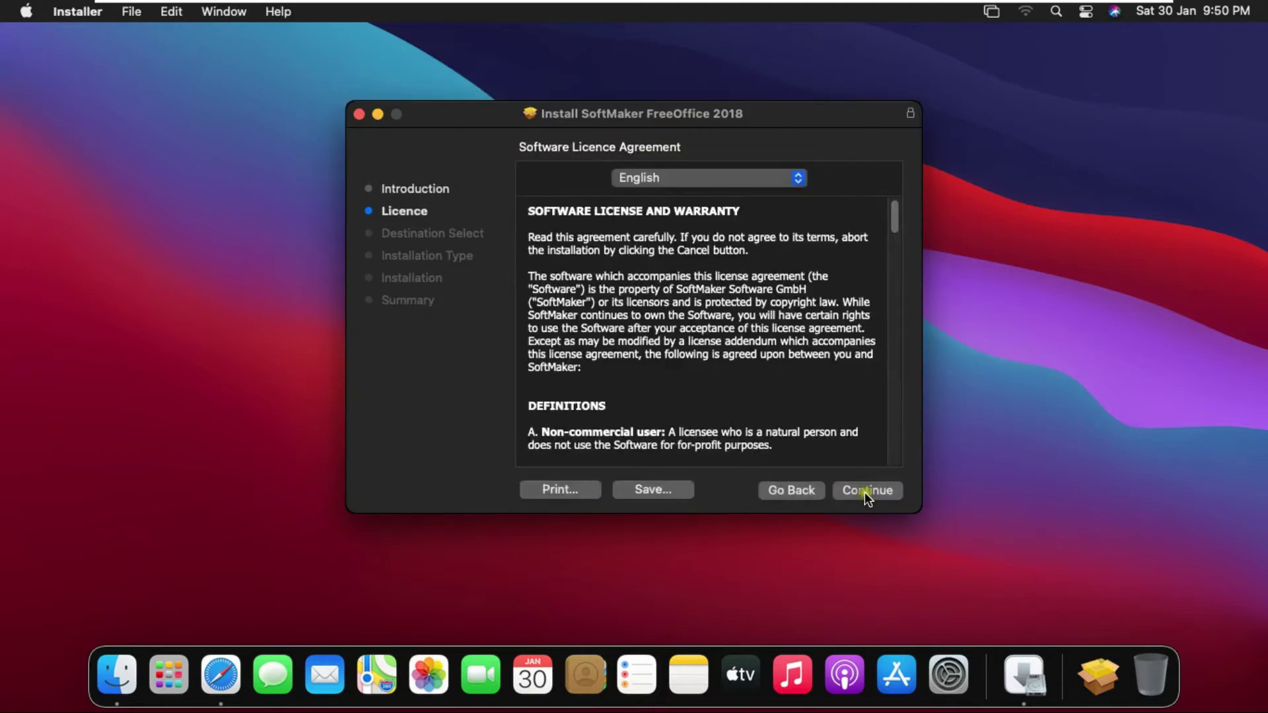
left_click(860, 486)
left_click(863, 490)
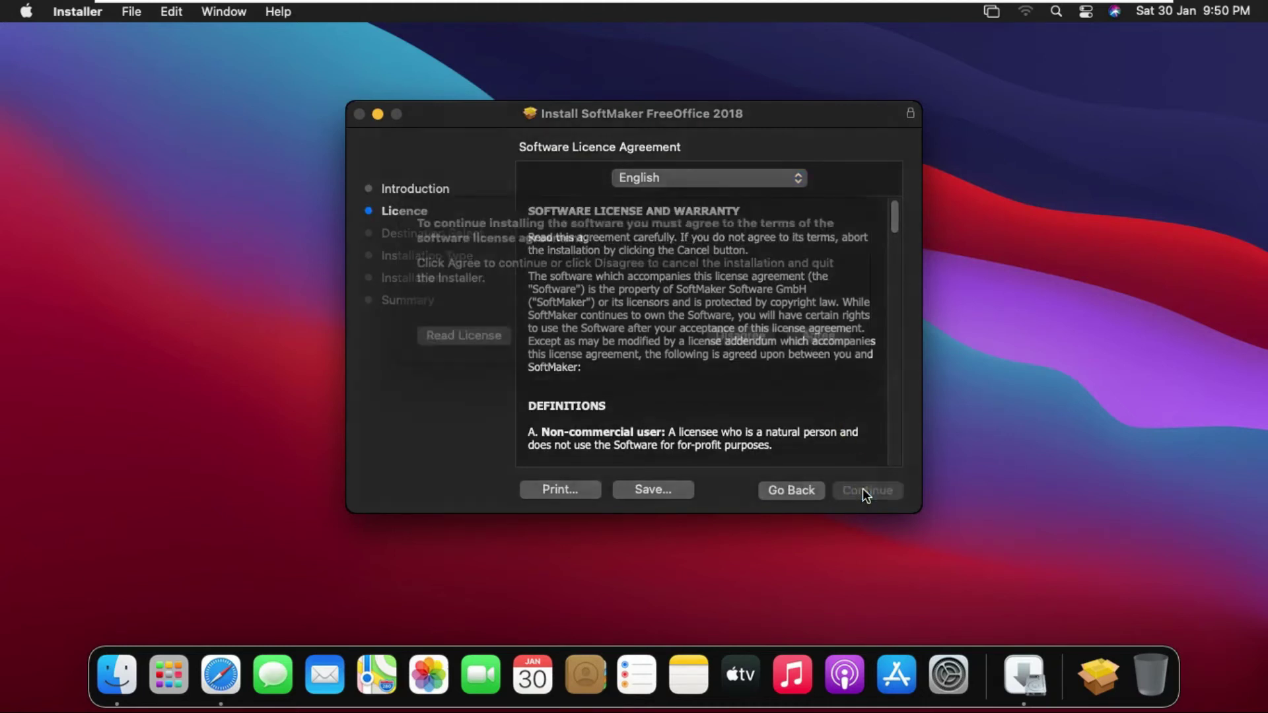
left_click(819, 363)
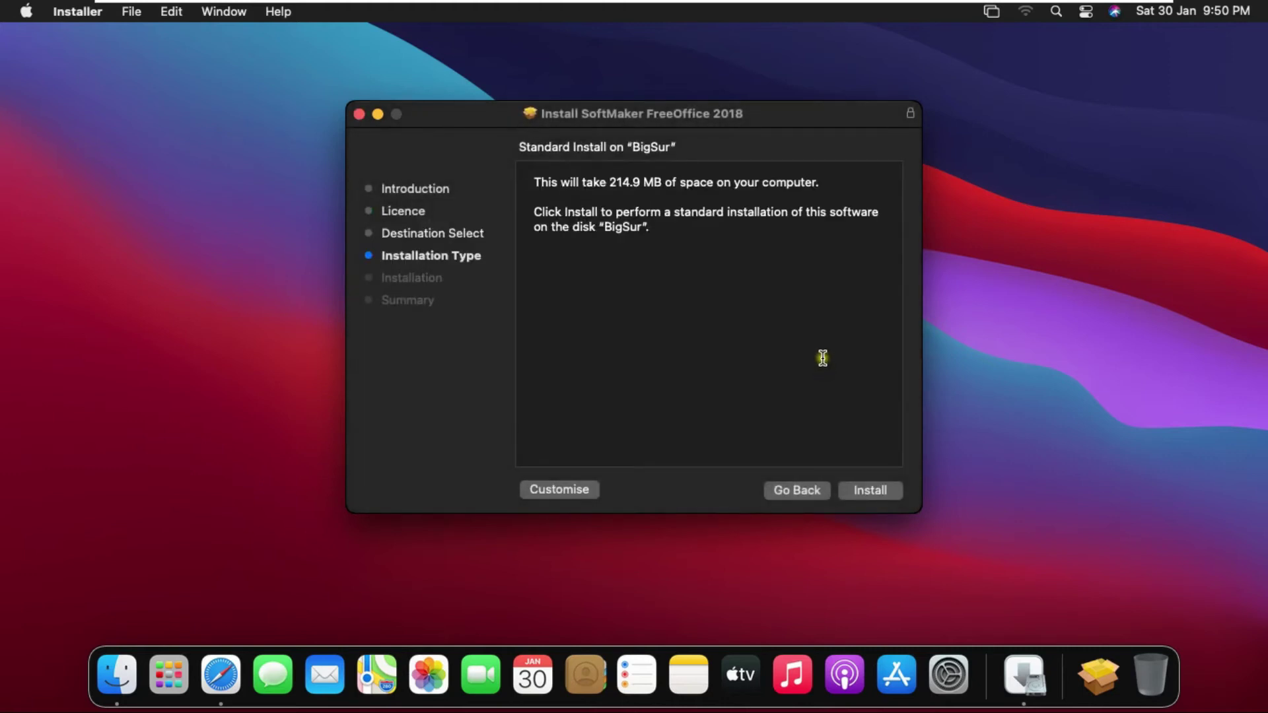
left_click(870, 491)
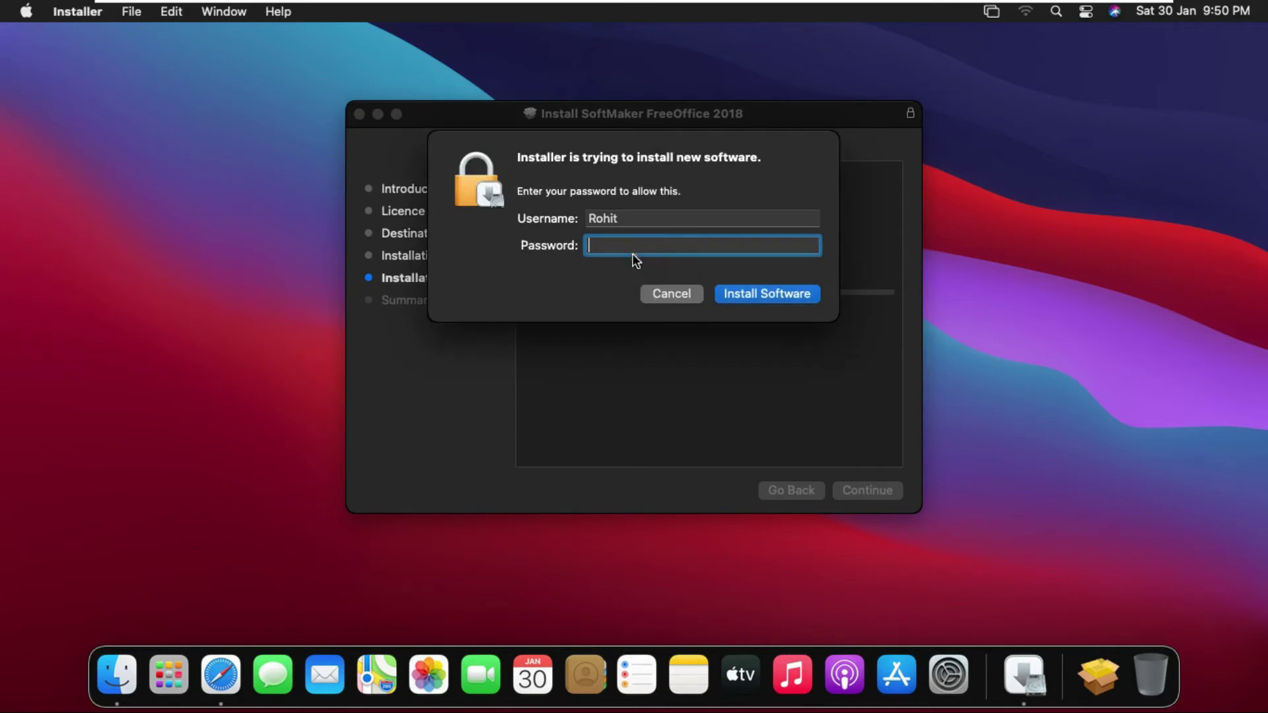
Step: Authorise with the account password, then close the finished installer and keep the package
type("•••••••")
left_click(751, 293)
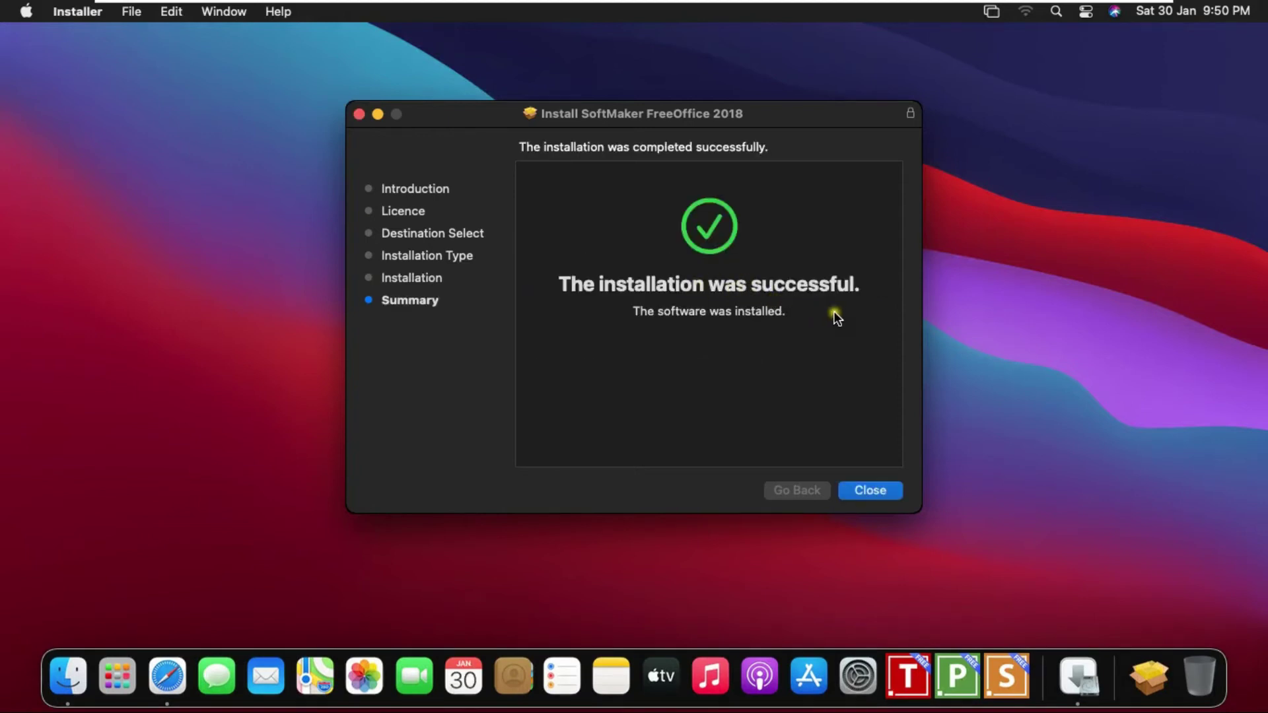
left_click(875, 492)
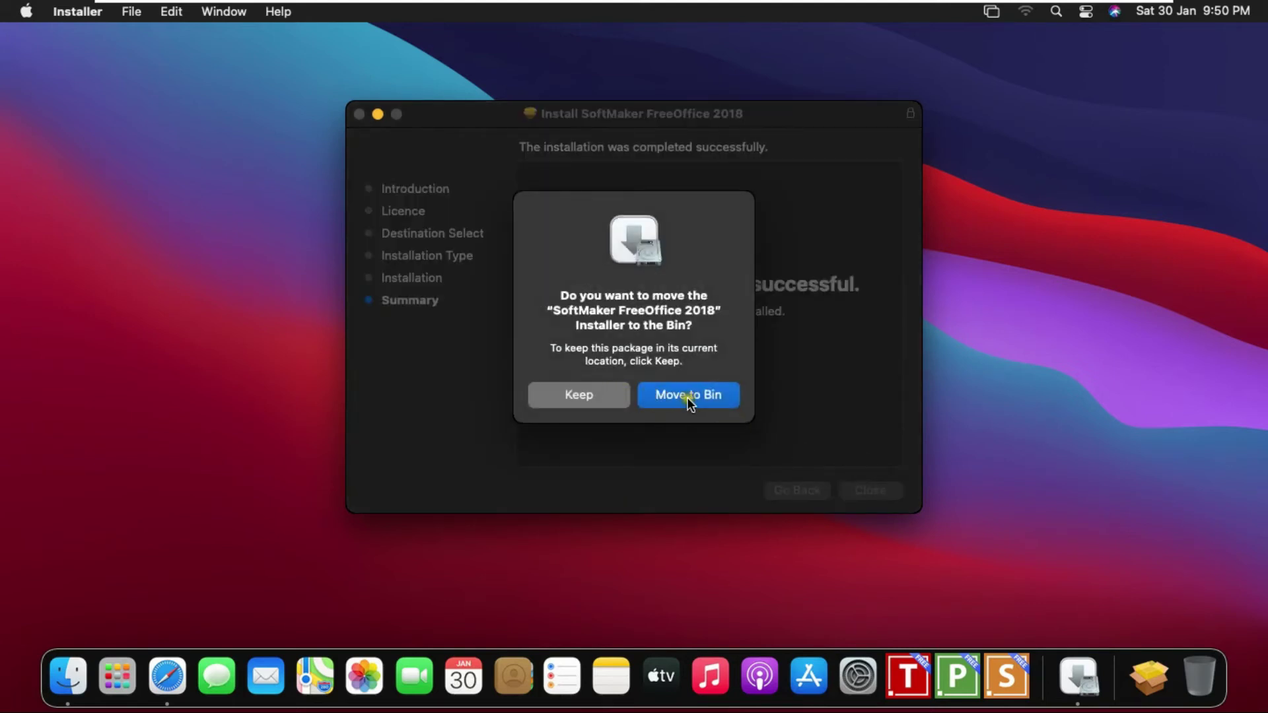
left_click(582, 394)
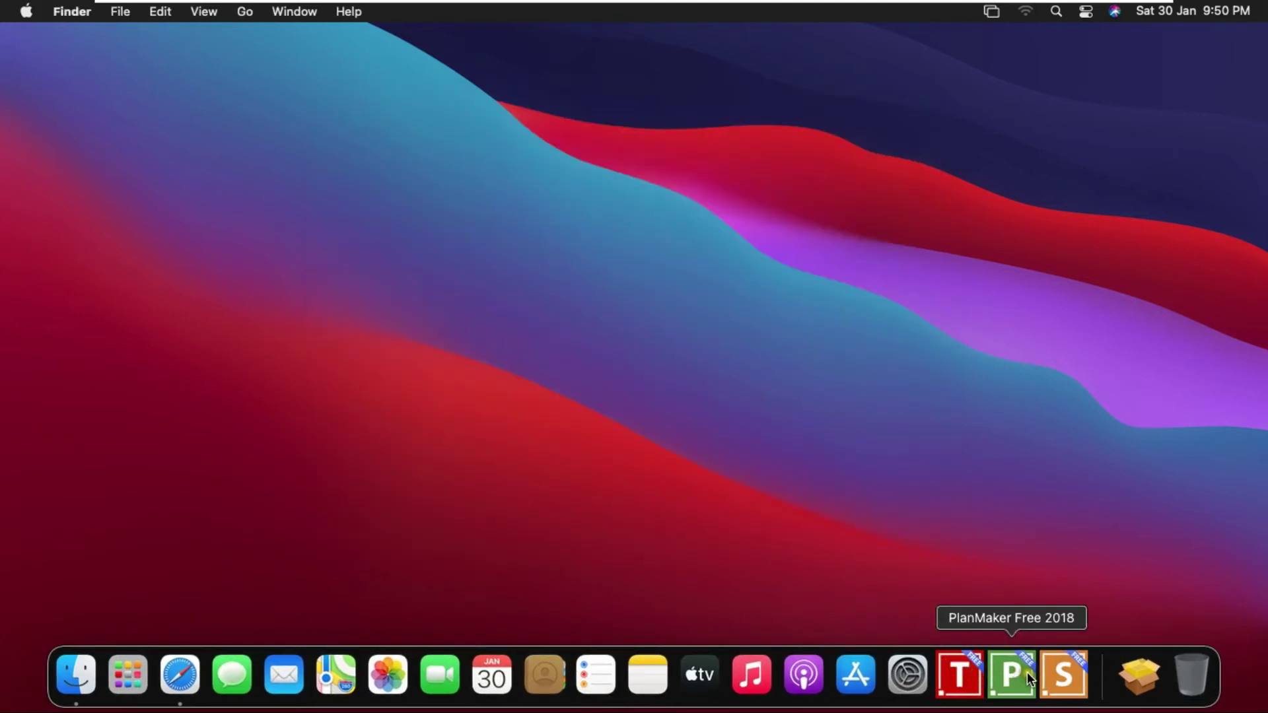
Step: Launch TextMaker Free 2018 from the Dock and allow it access to the Documents folder
left_click(975, 667)
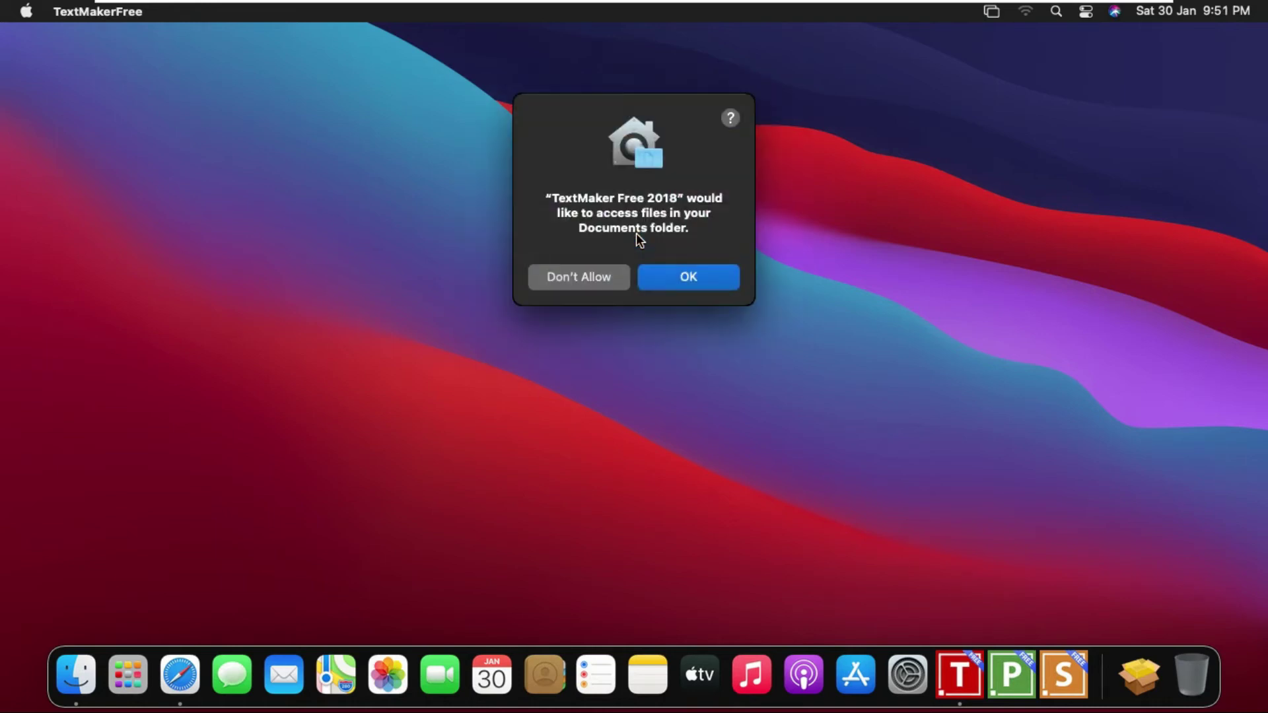
left_click(699, 278)
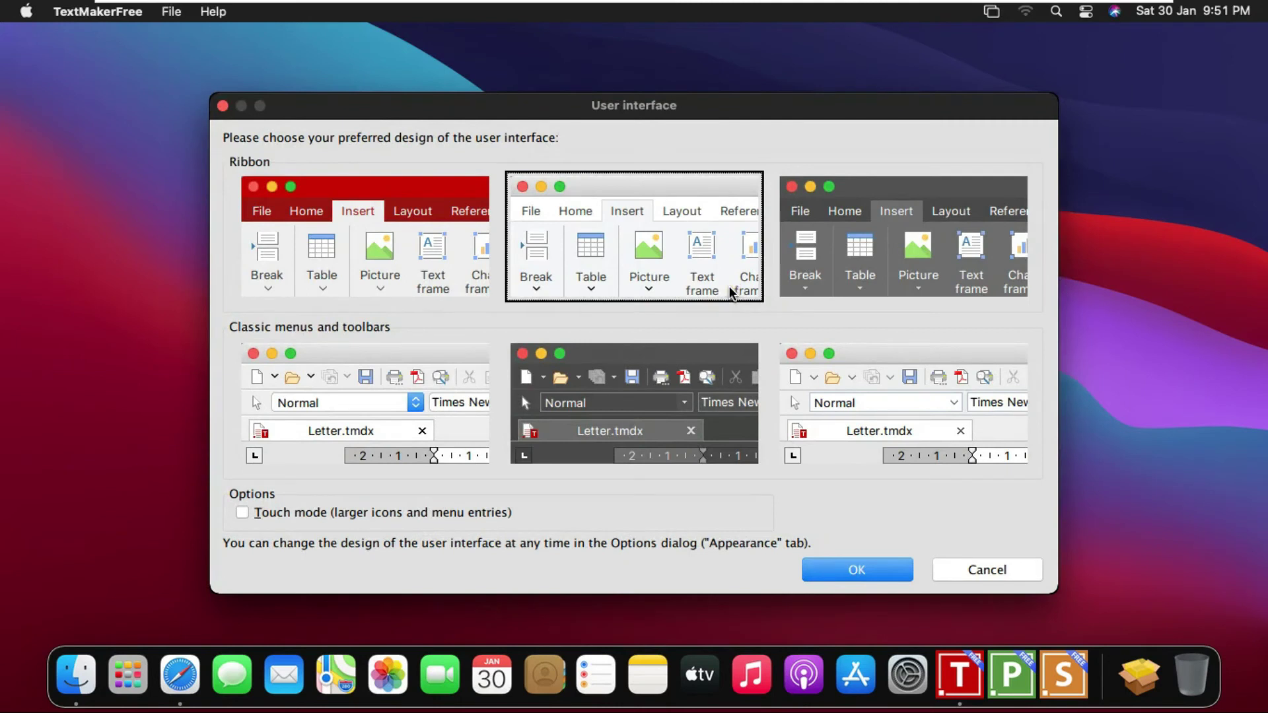
Step: Confirm the light Ribbon interface design and cancel the User info form
left_click(726, 285)
left_click(741, 285)
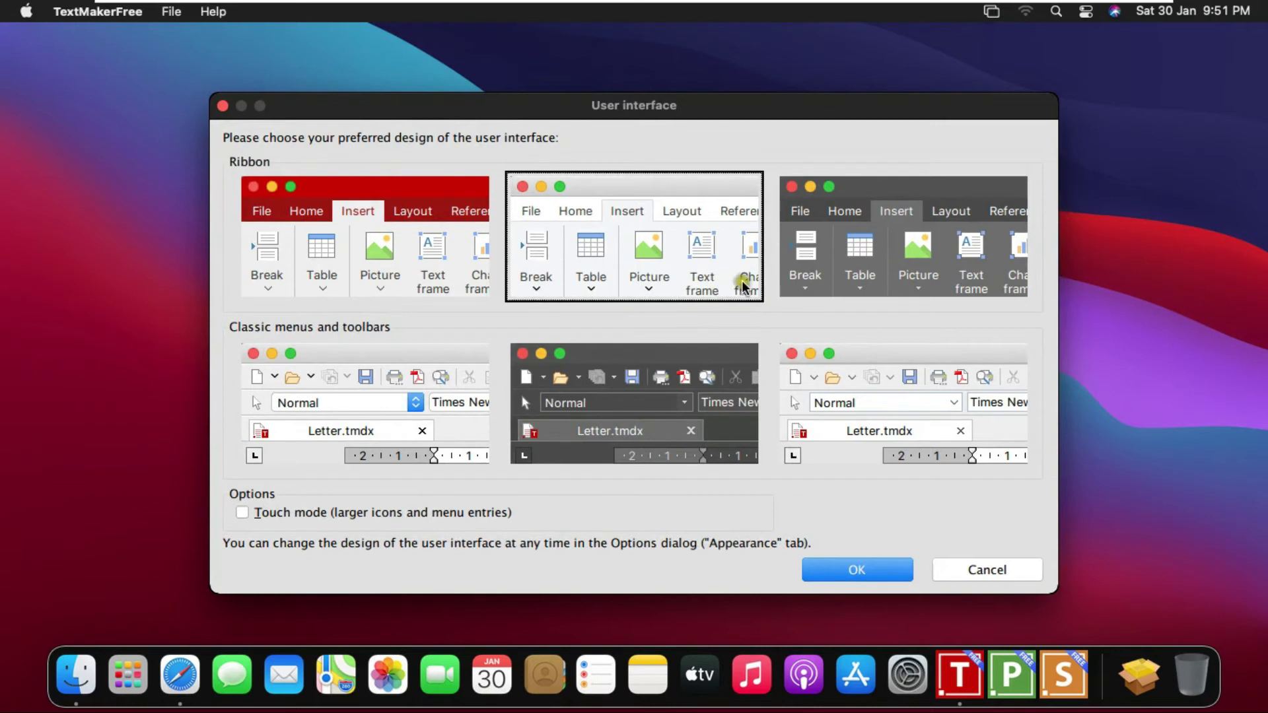
left_click(858, 570)
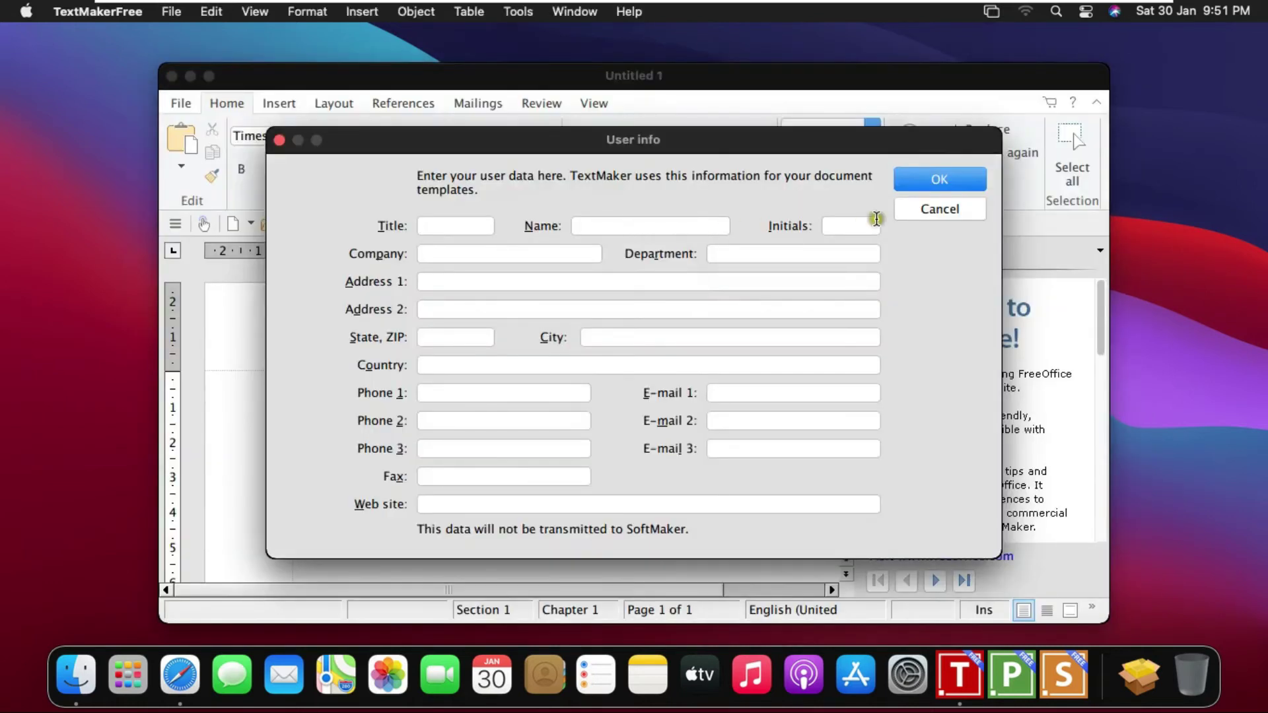
left_click(475, 225)
left_click(931, 208)
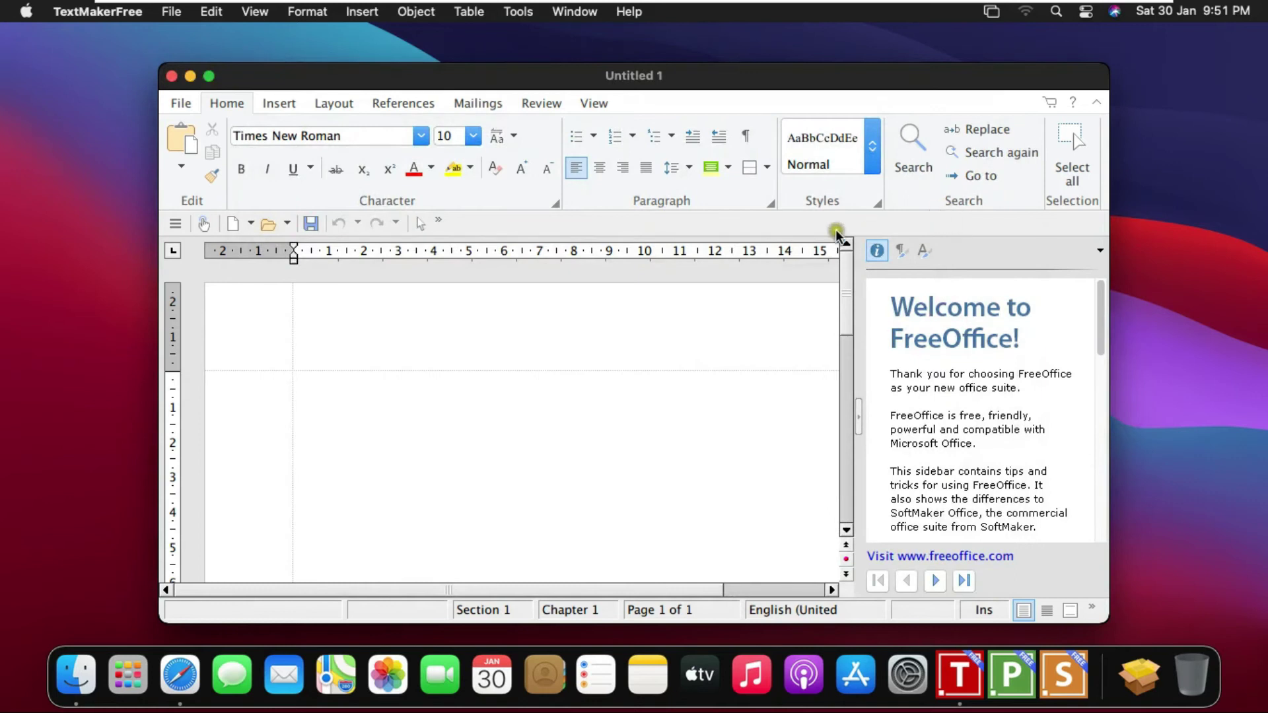
Step: Make the TextMaker window full screen and type 'Hello All' on the page
left_click(209, 80)
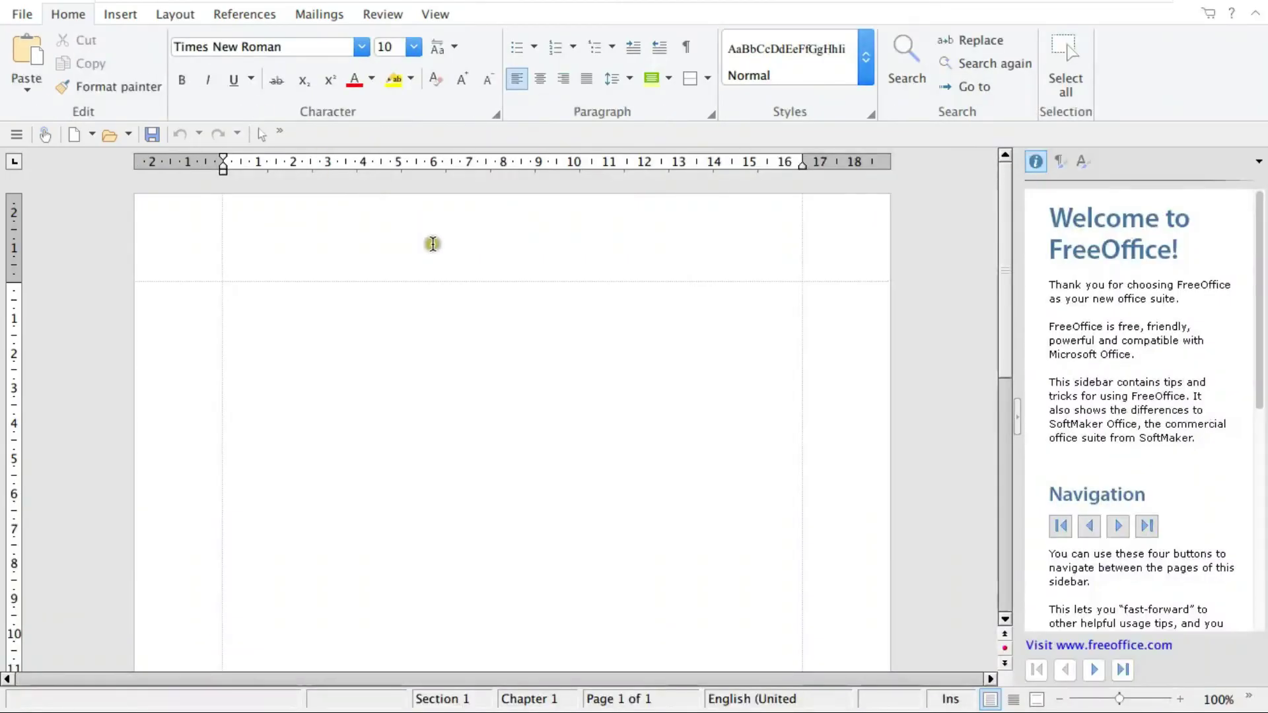
left_click(432, 244)
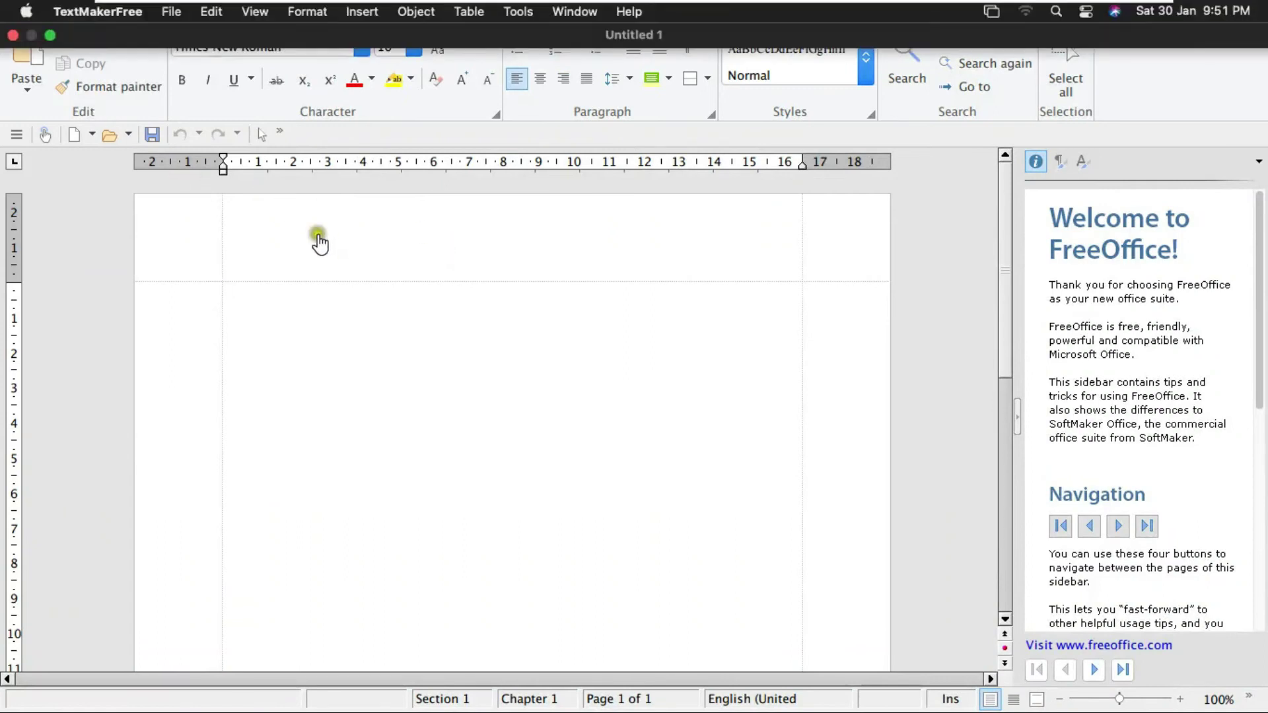
left_click(280, 304)
left_click(276, 303)
type("Hello All")
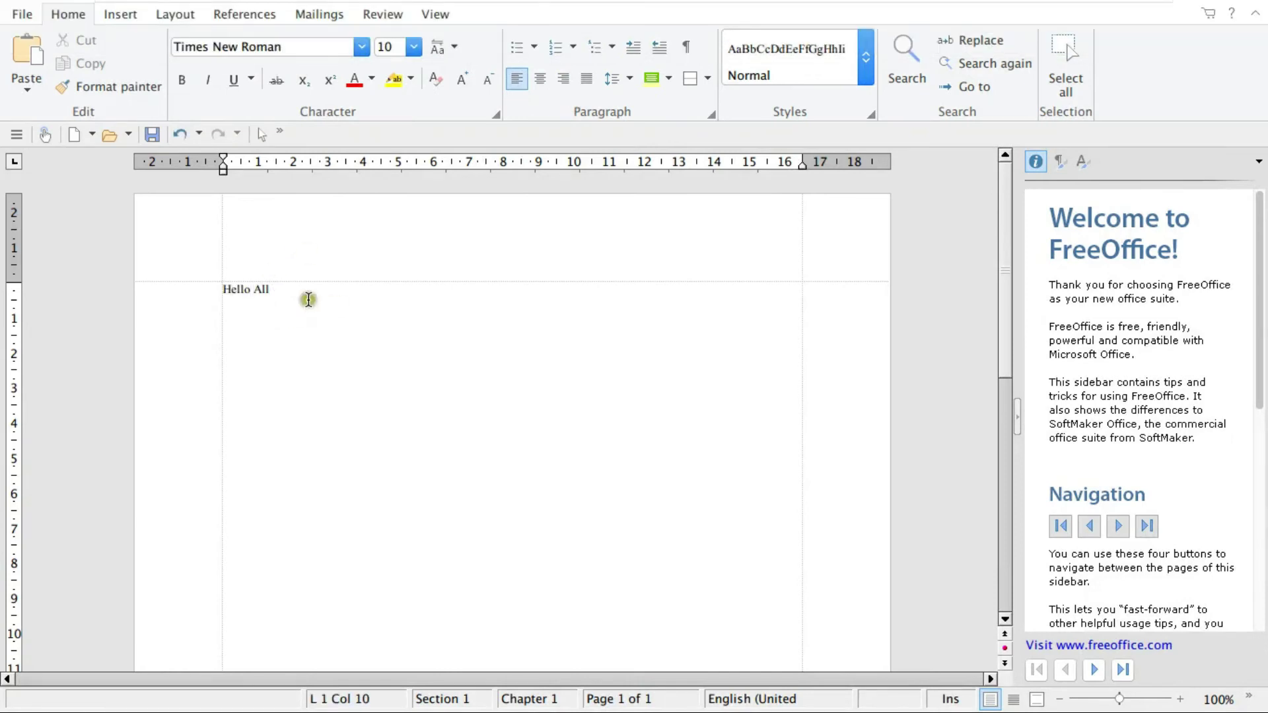
Step: Drag the top page margin up on the vertical ruler
scroll(383, 74, "up", 1)
scroll(453, 12, "down", 6)
scroll(126, 56, "up", 3)
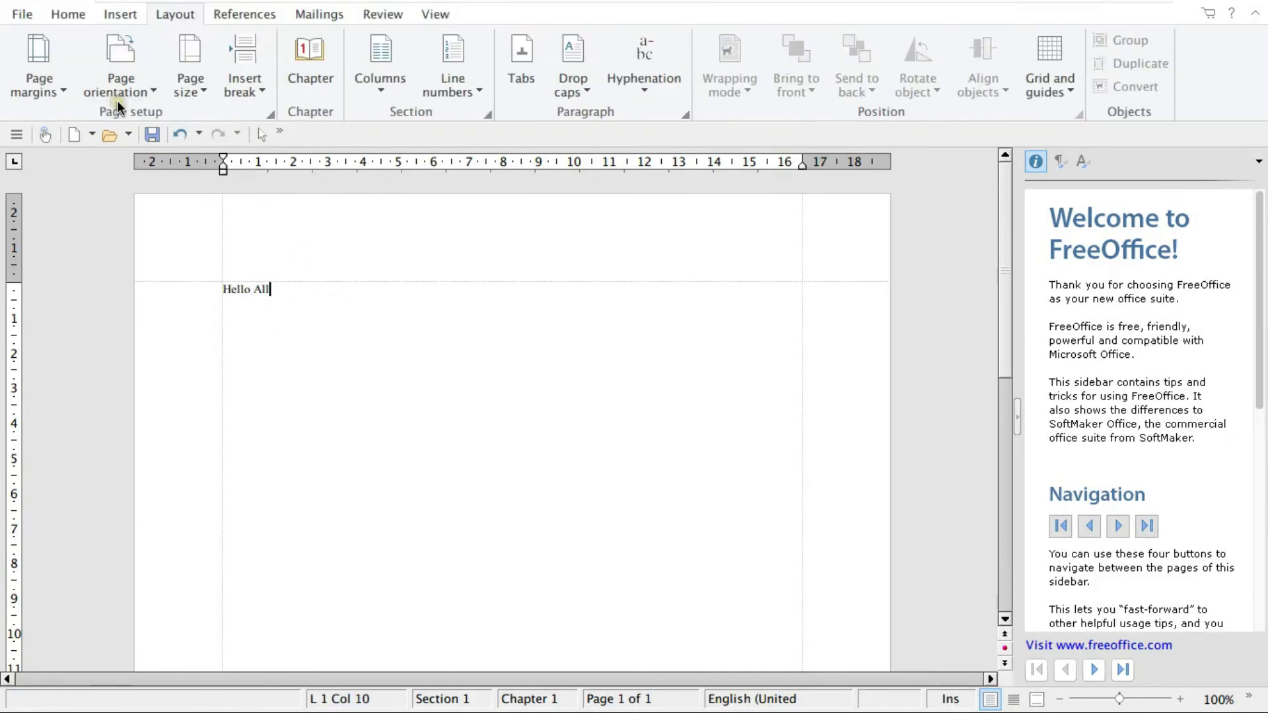
scroll(119, 106, "up", 3)
left_click_drag(13, 281, 14, 245)
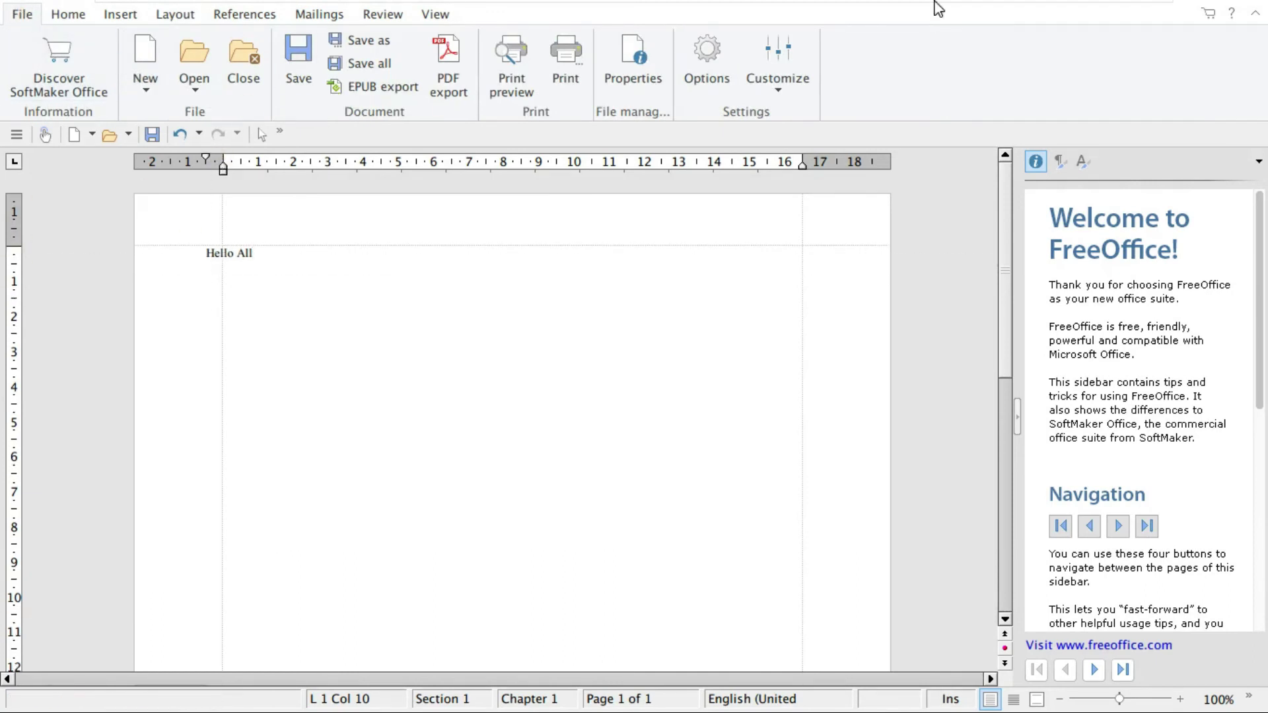
Step: Close the document without saving the changes
mouse_move(939, 8)
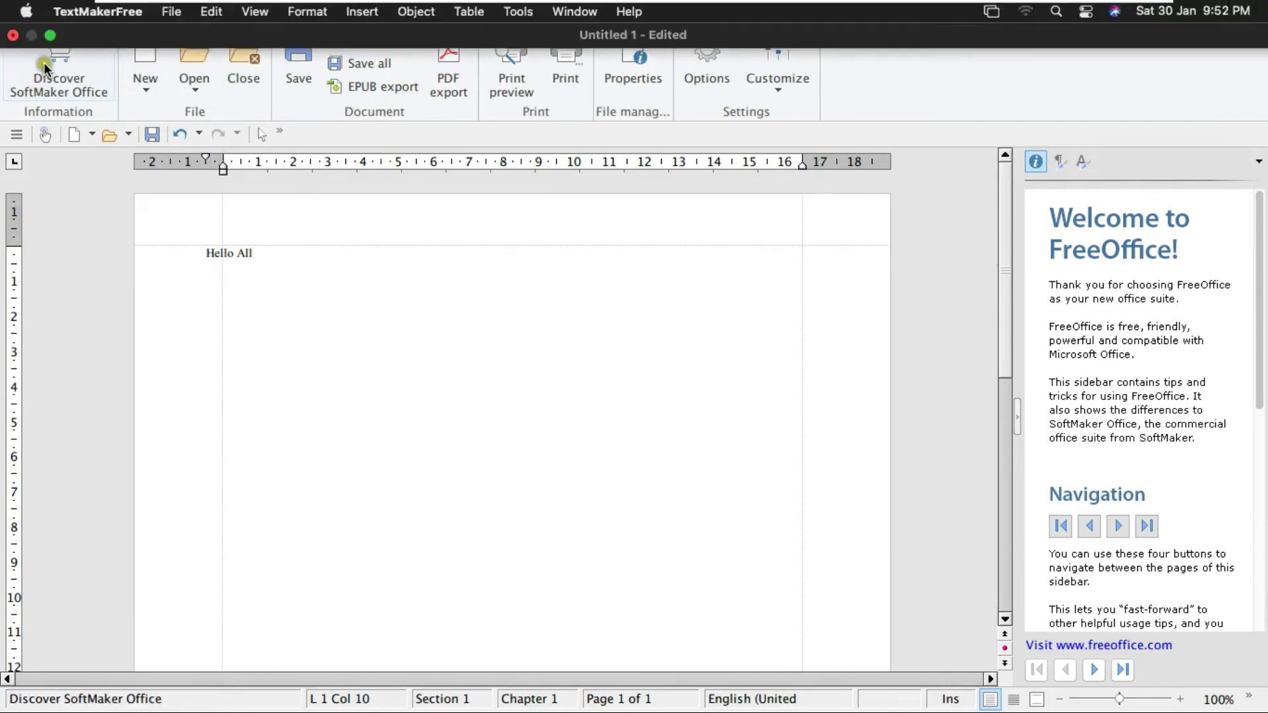
left_click(13, 36)
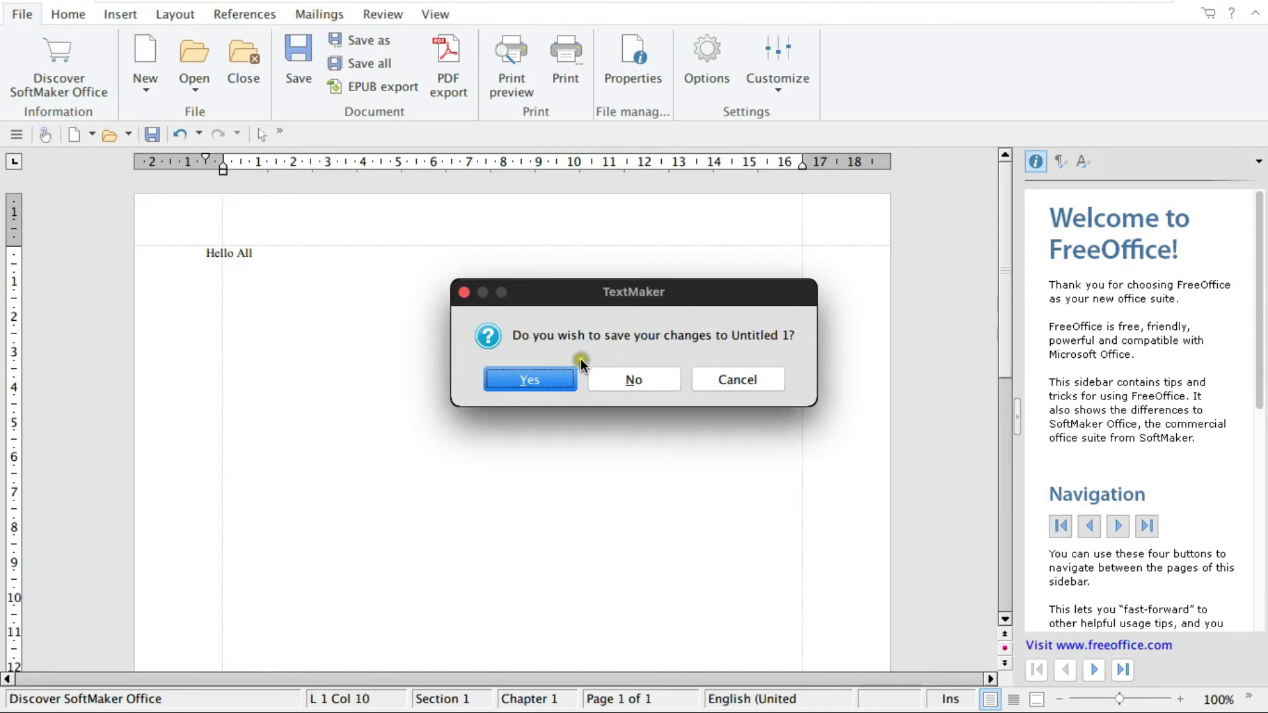
left_click(636, 382)
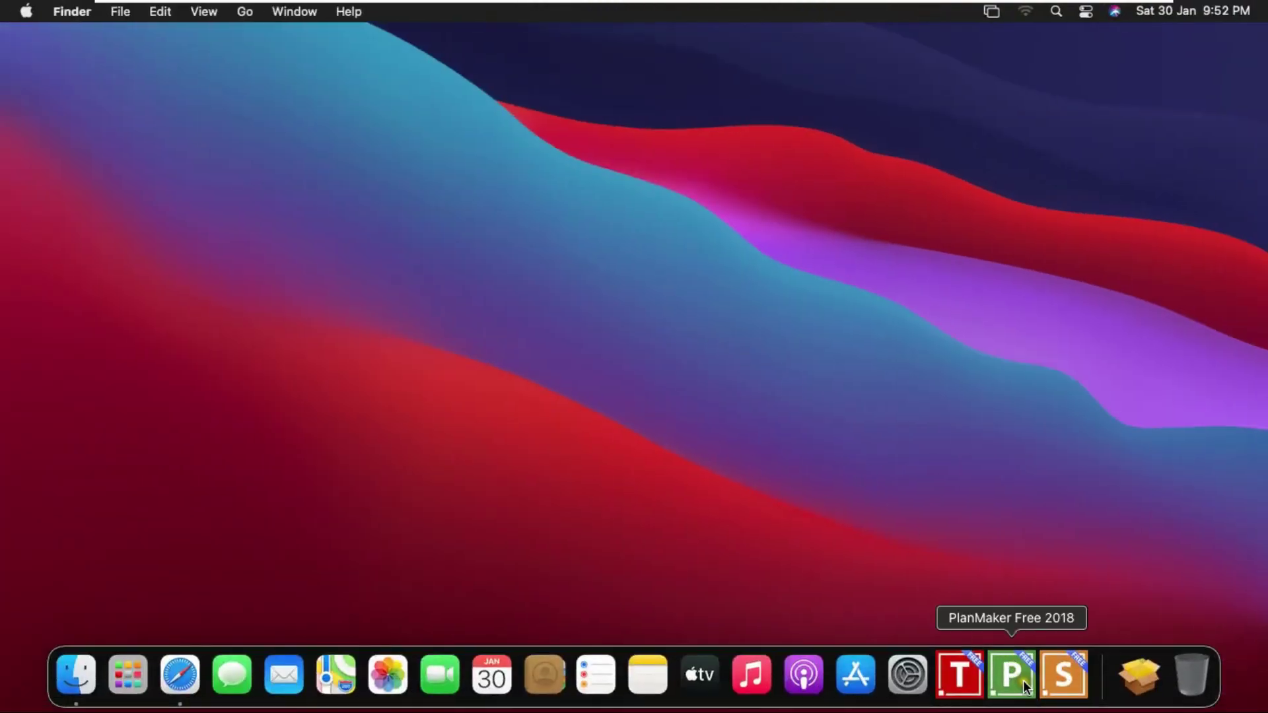
Step: Launch PlanMaker with Documents access, go full screen and select cells I9, D7 and D10
left_click(1023, 682)
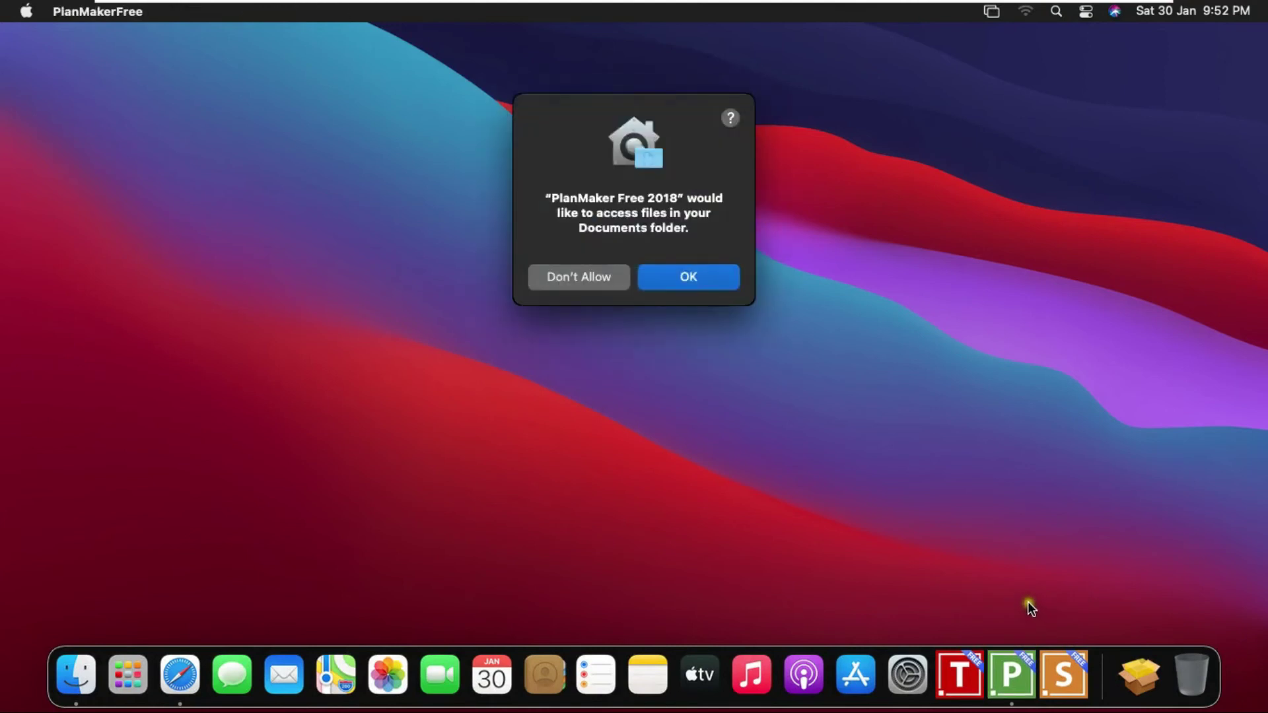
left_click(690, 280)
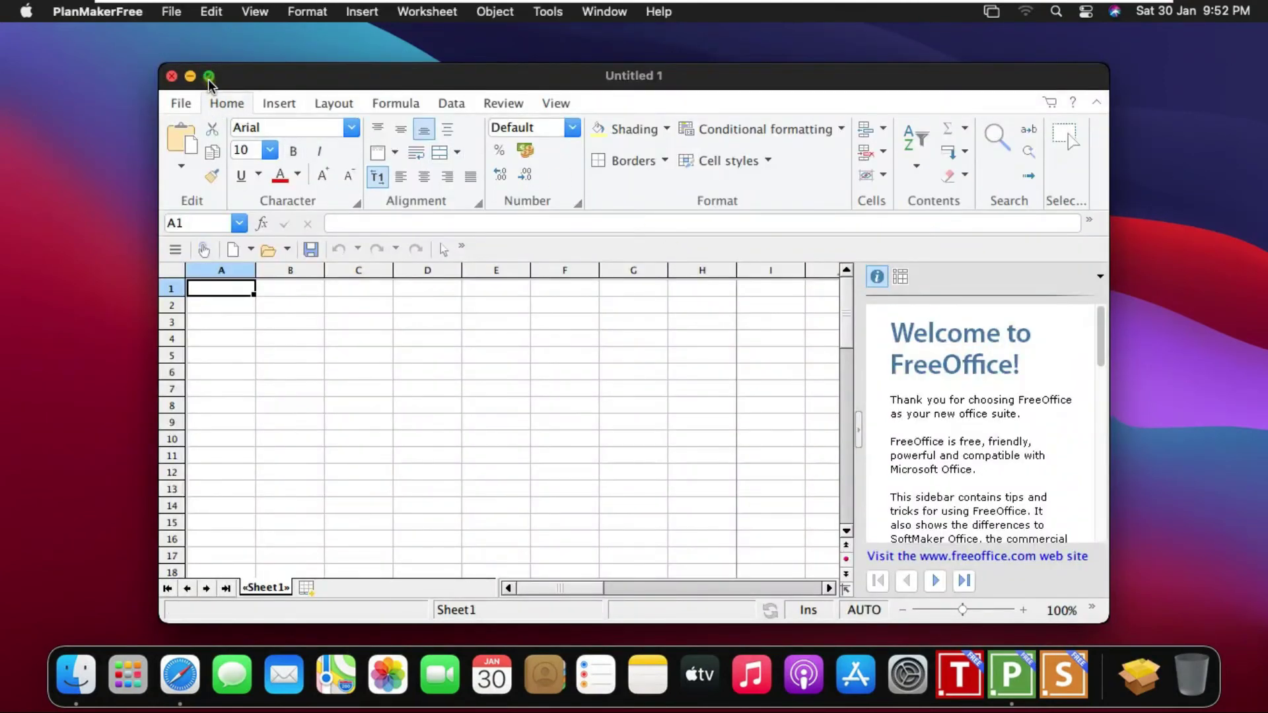
left_click(209, 78)
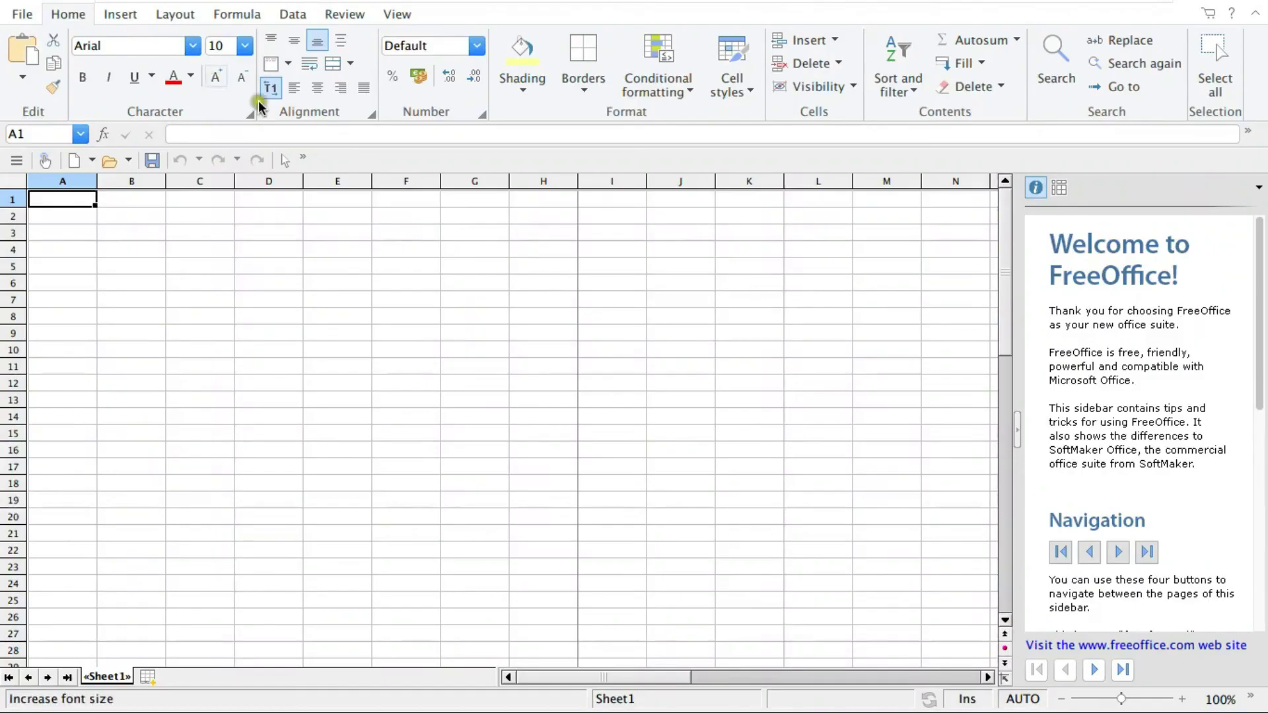
left_click(614, 337)
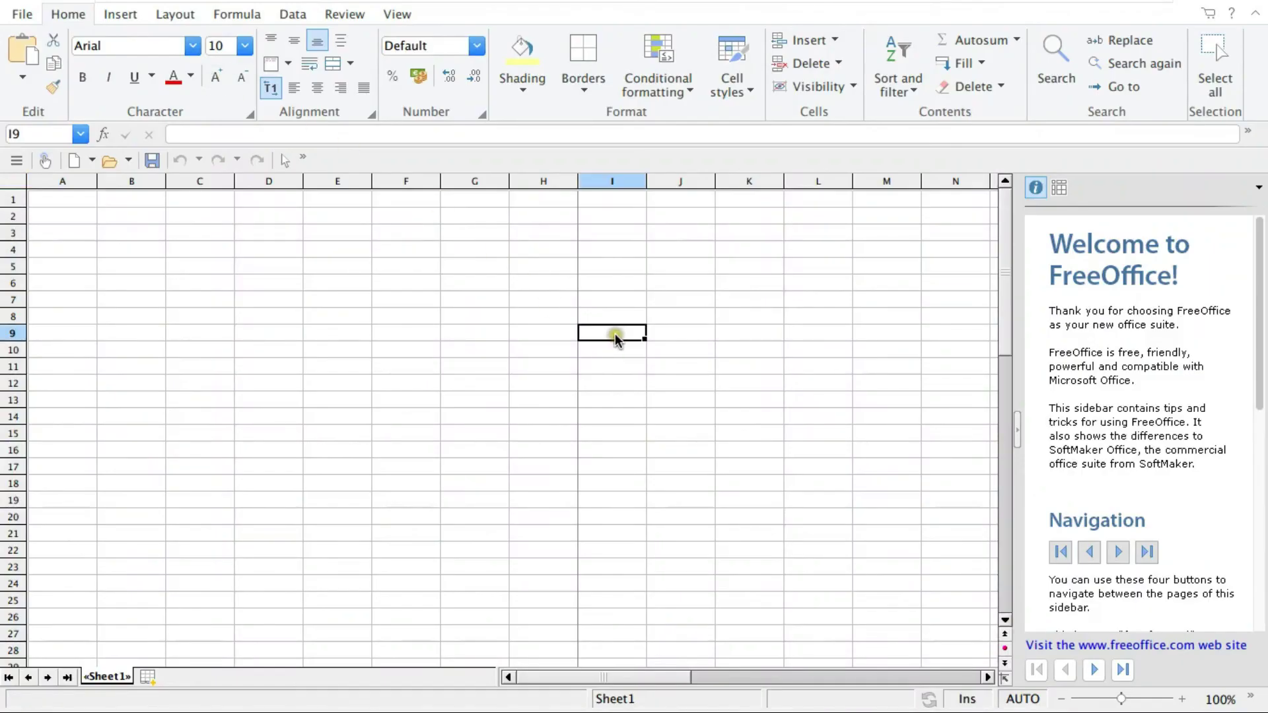
left_click(265, 299)
left_click(240, 349)
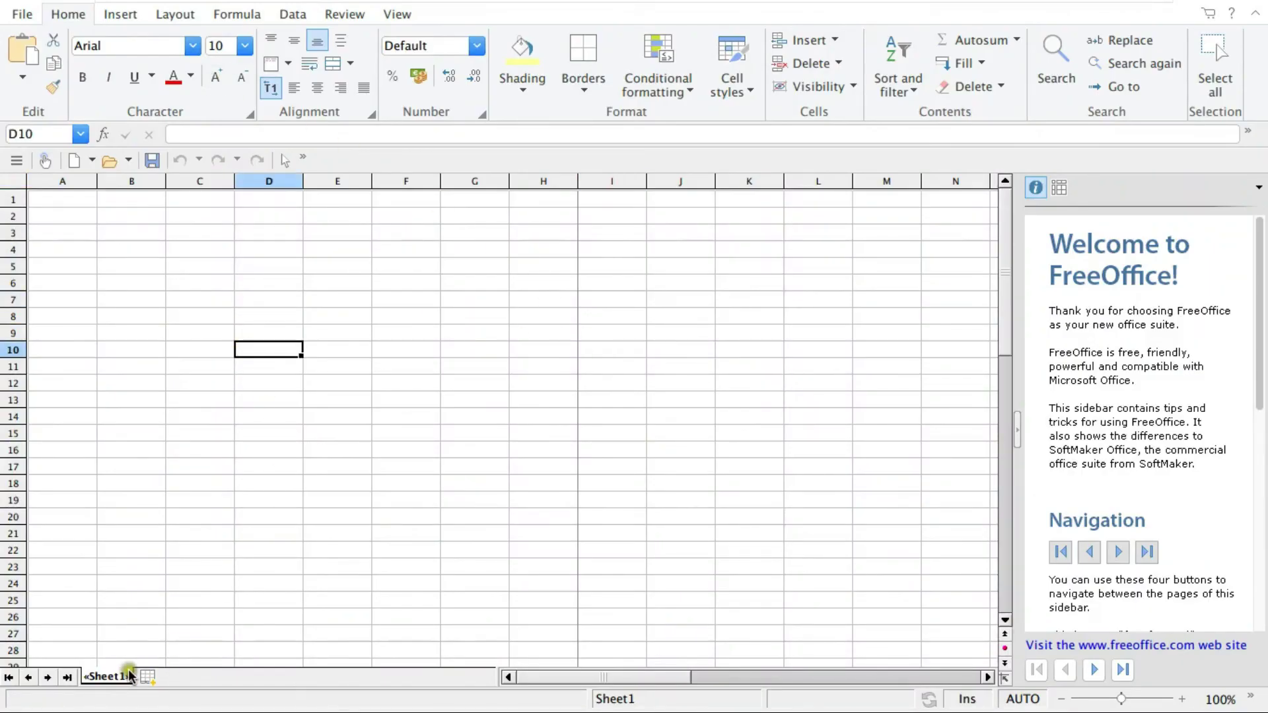
Step: Browse the Insert, Formula, Data, View and File ribbon tabs
left_click(118, 19)
left_click(238, 15)
left_click(292, 15)
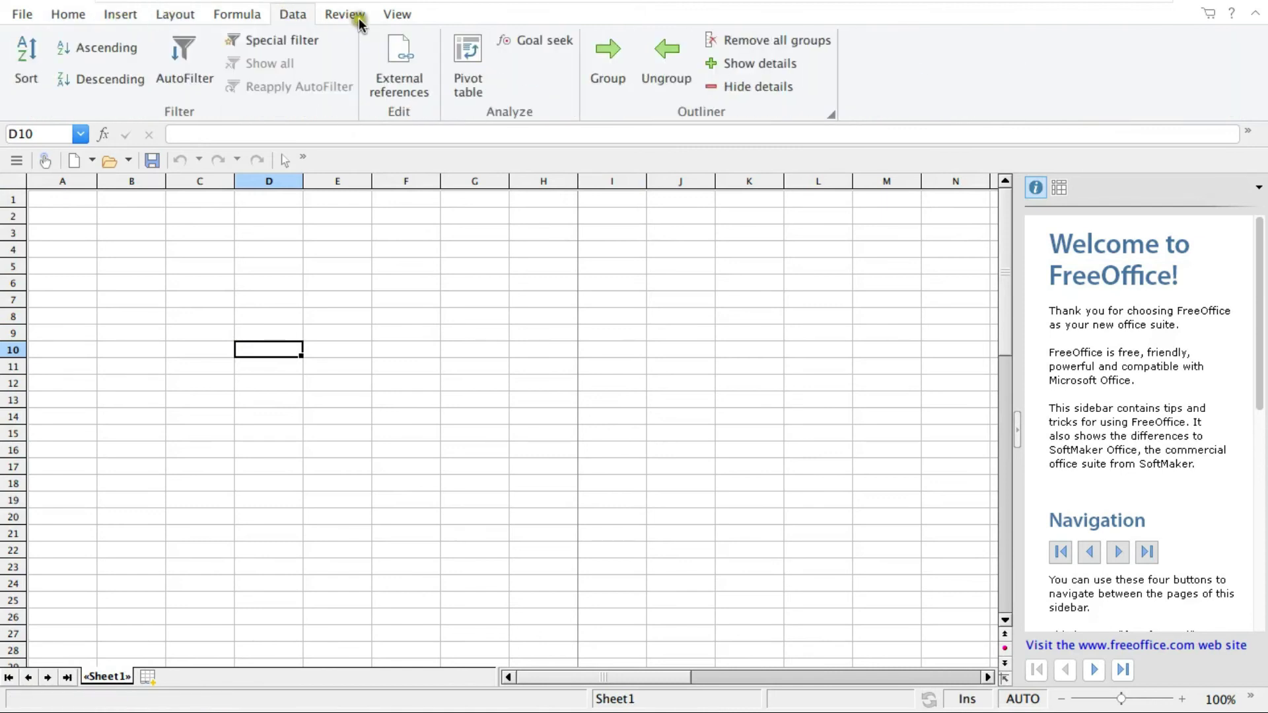
left_click(378, 19)
left_click(27, 15)
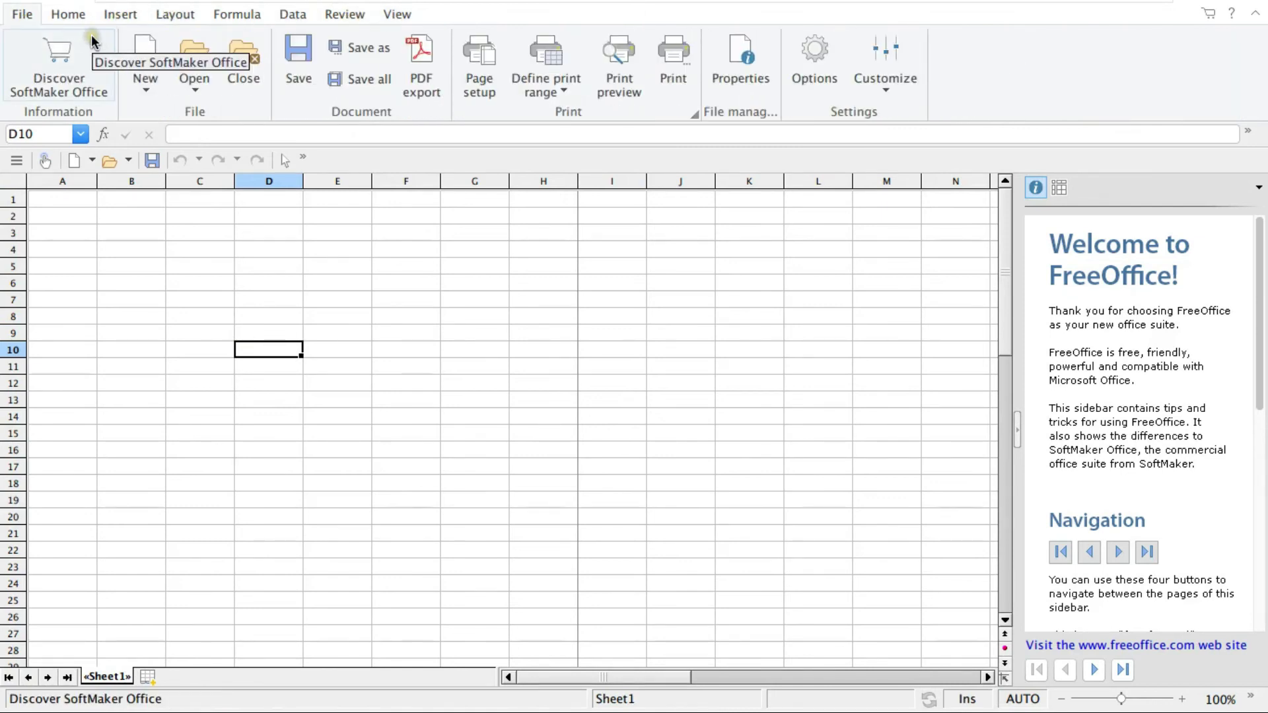
left_click(242, 17)
left_click(120, 15)
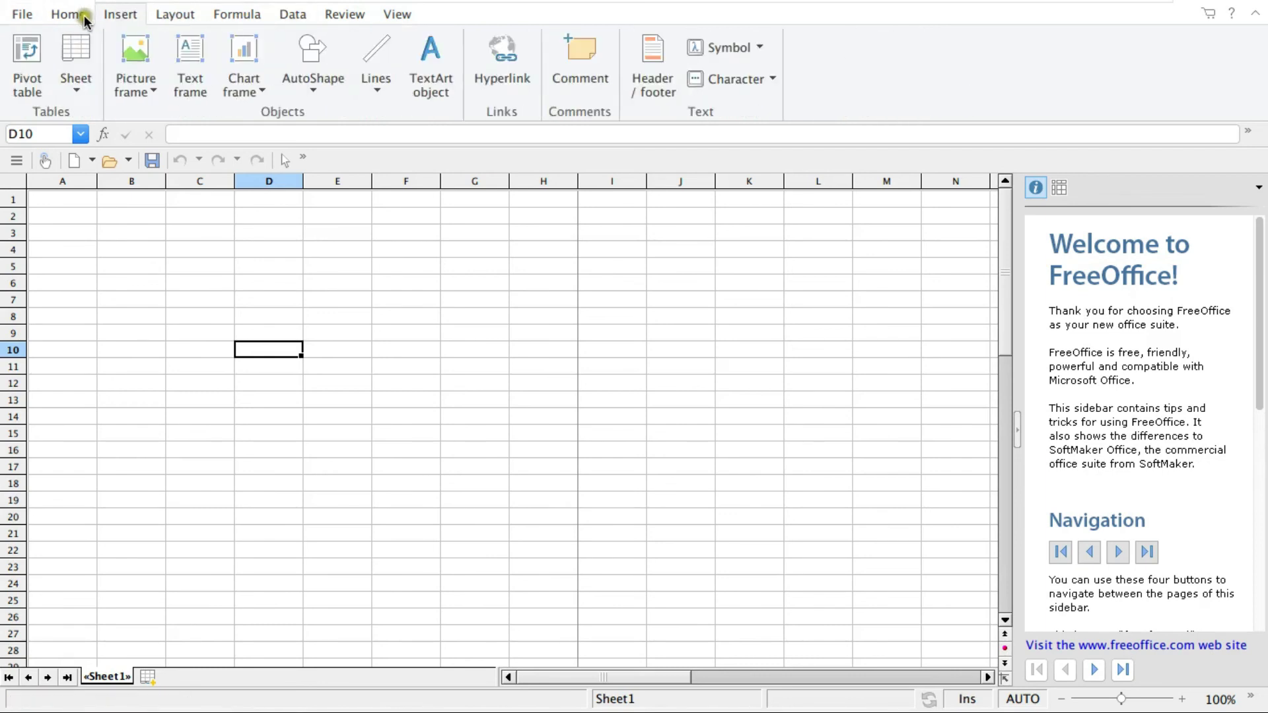
left_click(22, 14)
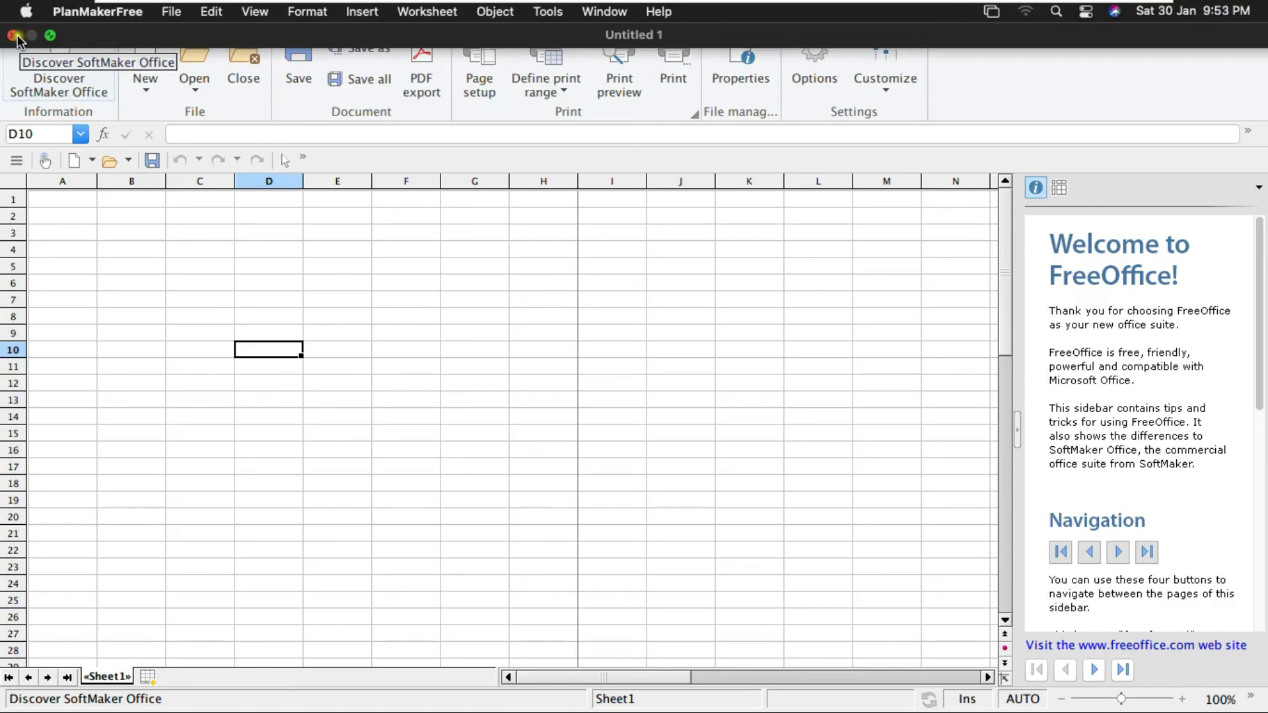
Step: Close PlanMaker, then launch Presentations full screen with Documents folder access allowed
left_click(13, 36)
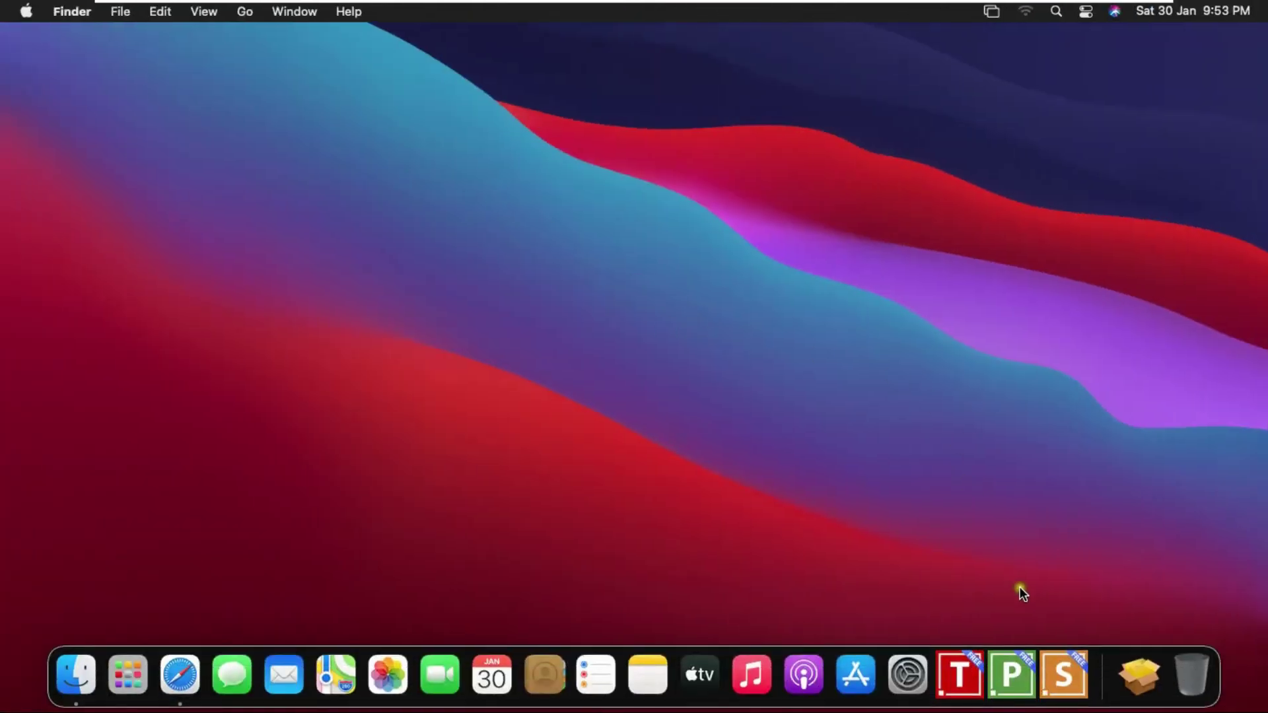
left_click(1063, 672)
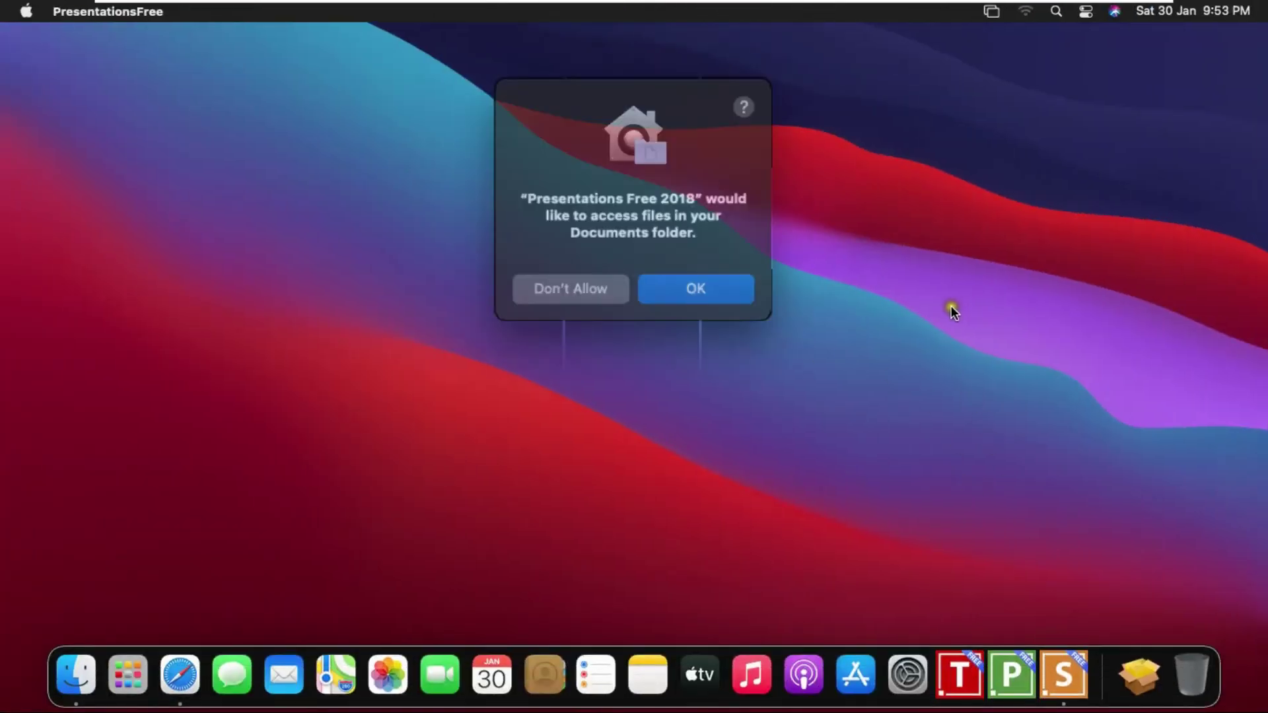
left_click(691, 282)
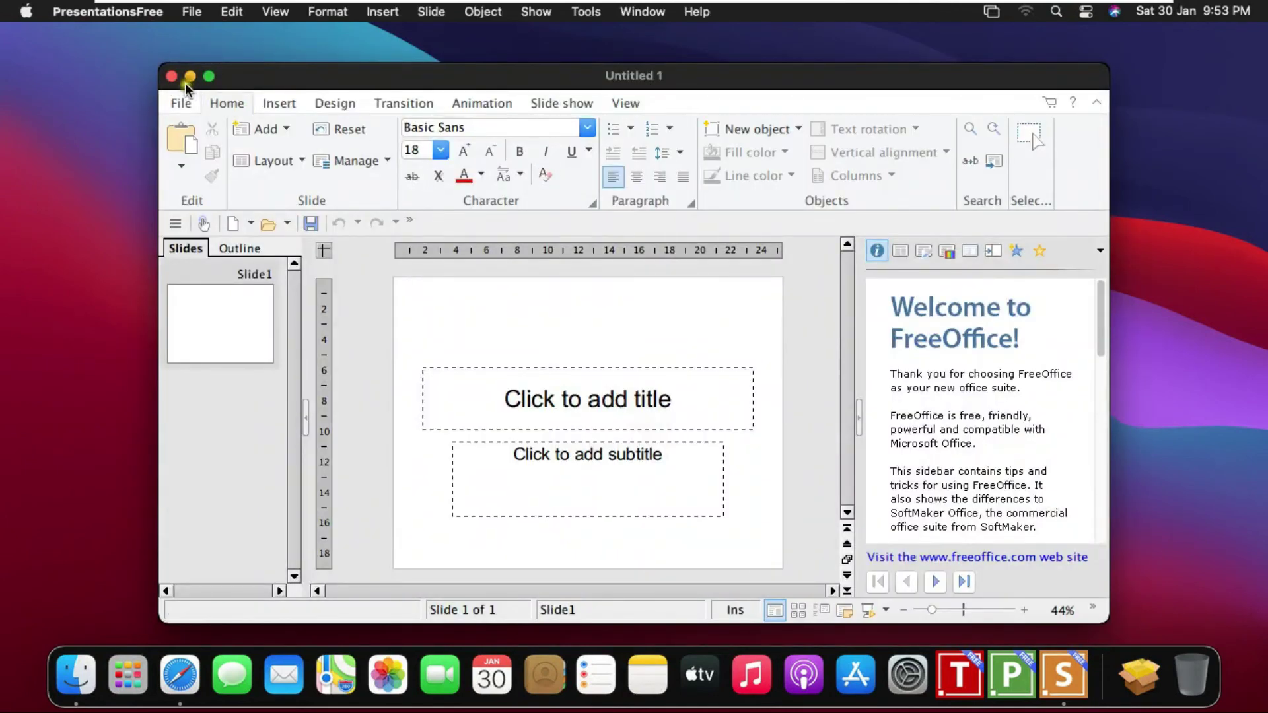
left_click(208, 77)
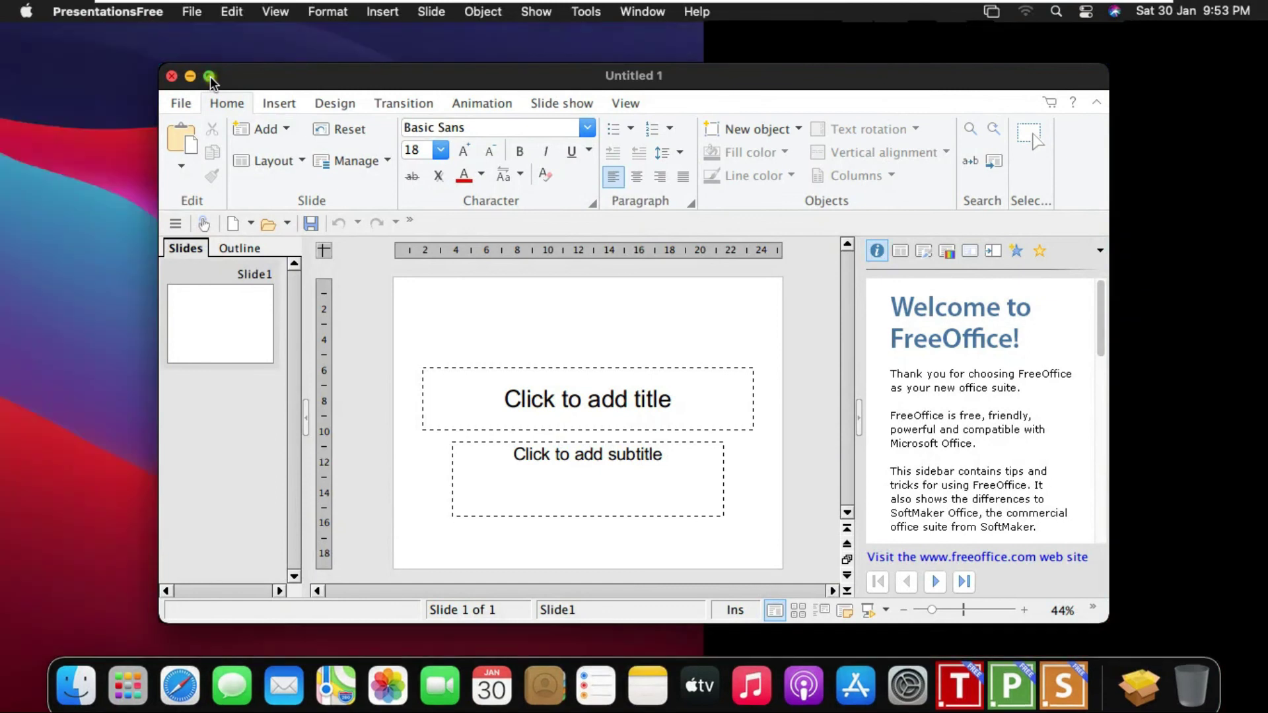
Step: Collapse the sidebar, try the title and subtitle, view Design commands, then close the presentation
left_click(648, 333)
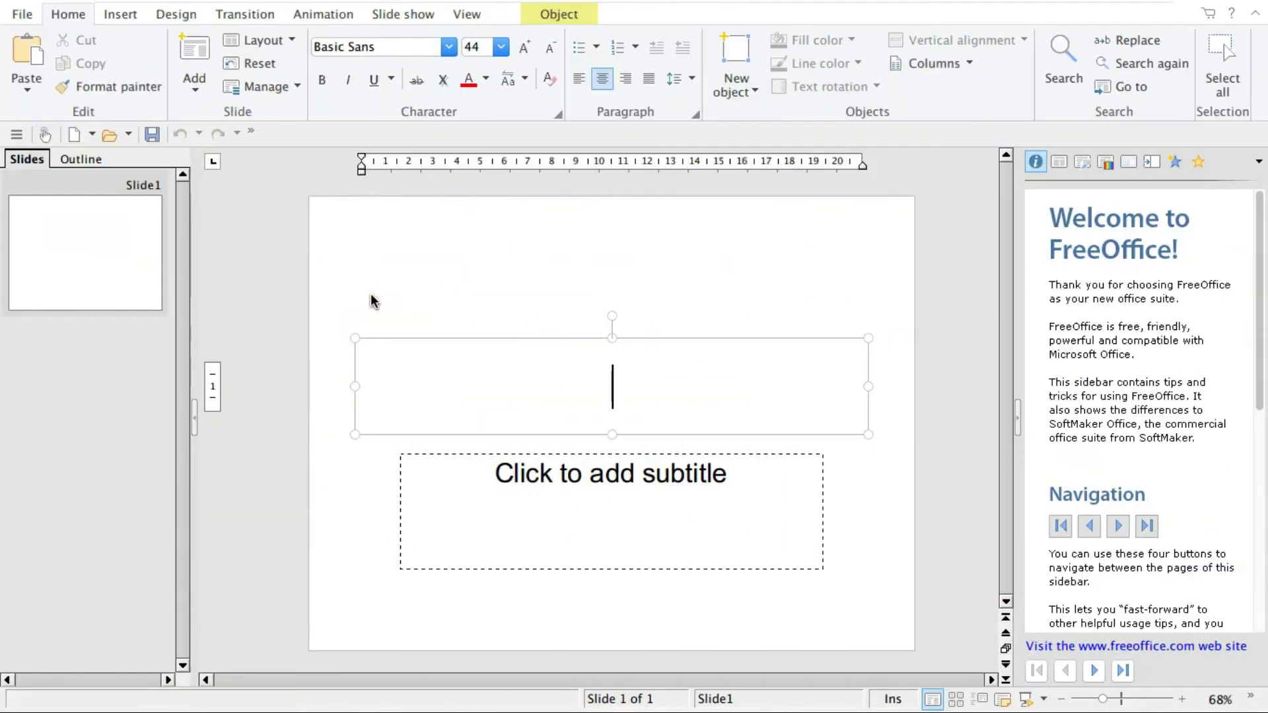
left_click(1018, 417)
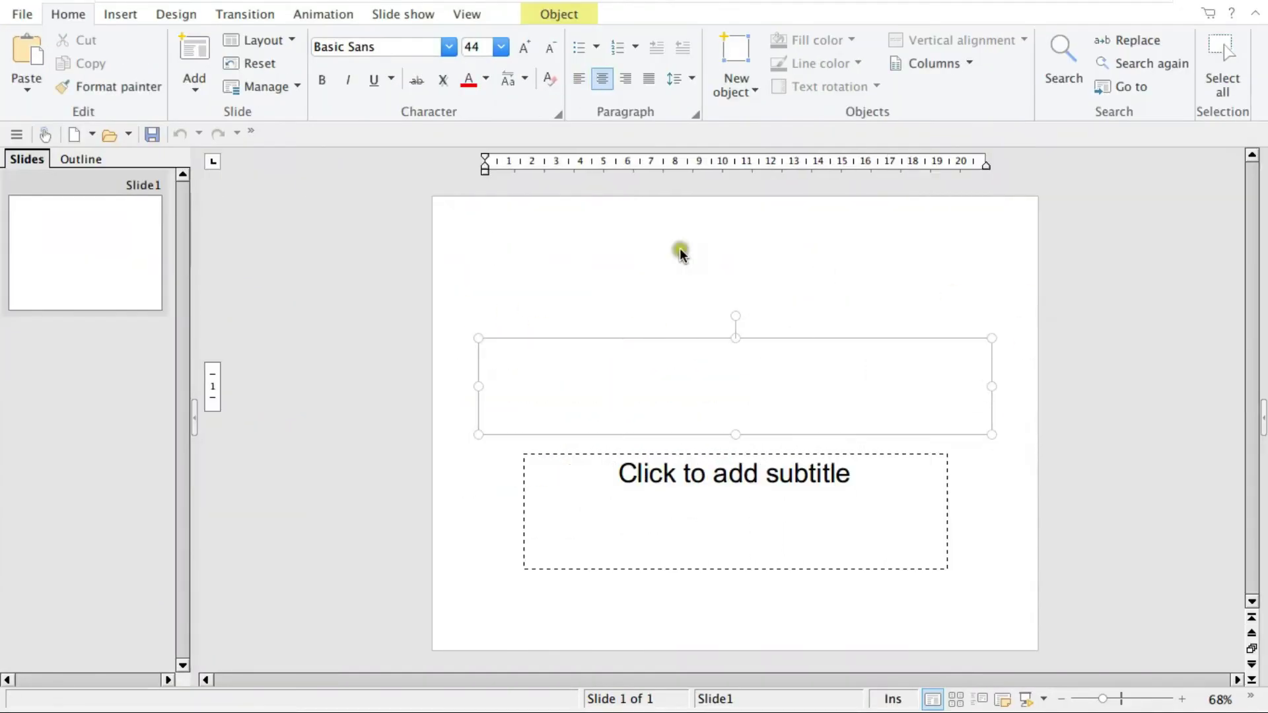
left_click(708, 456)
left_click(685, 350)
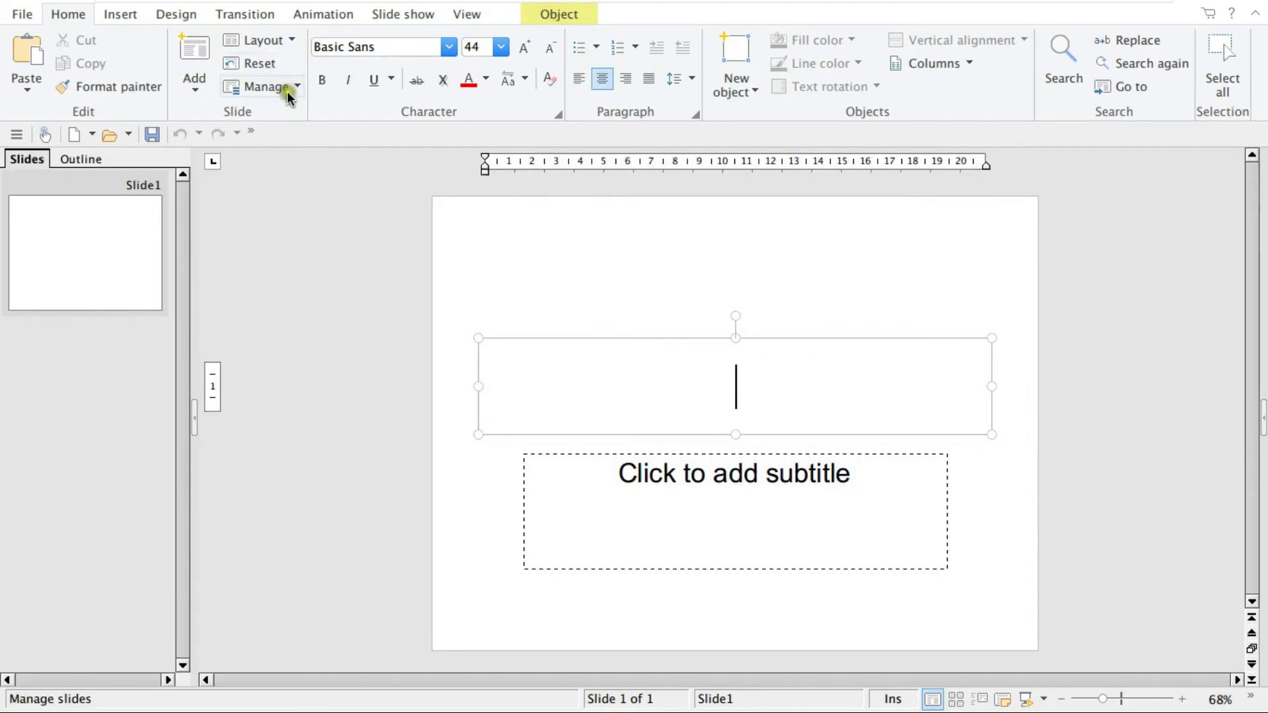
key("Escape")
left_click(170, 20)
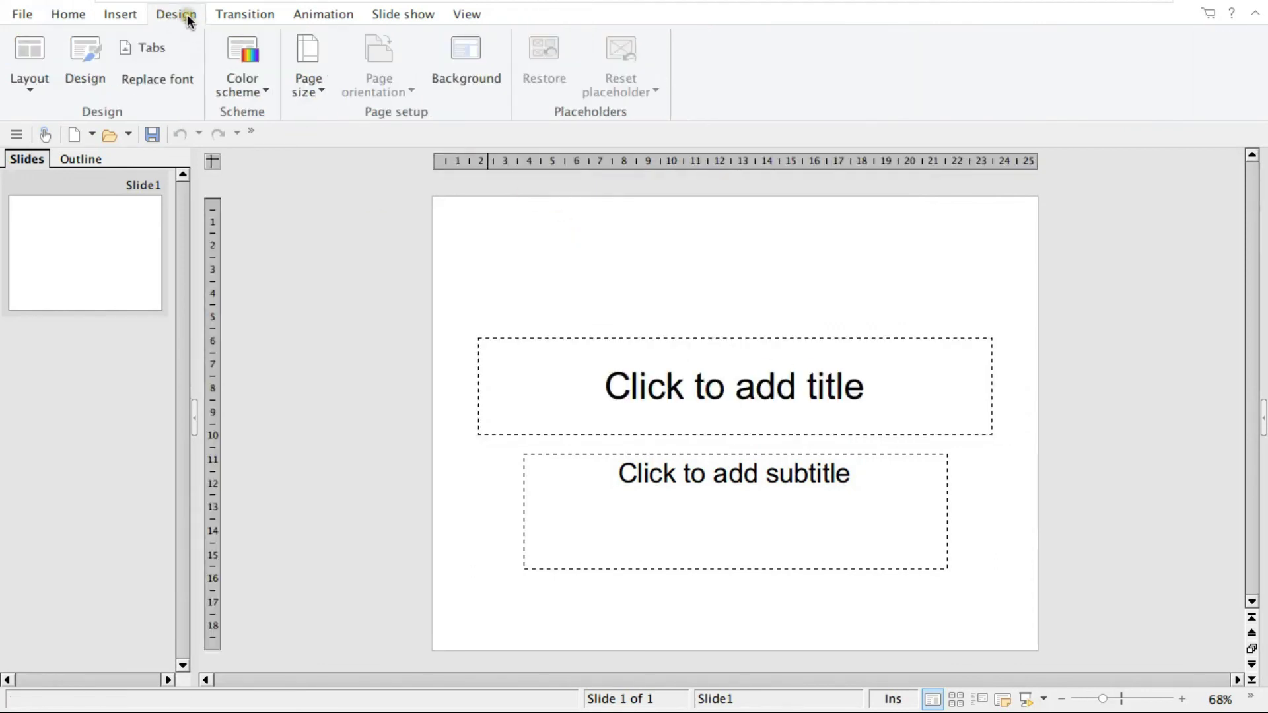
left_click(188, 20)
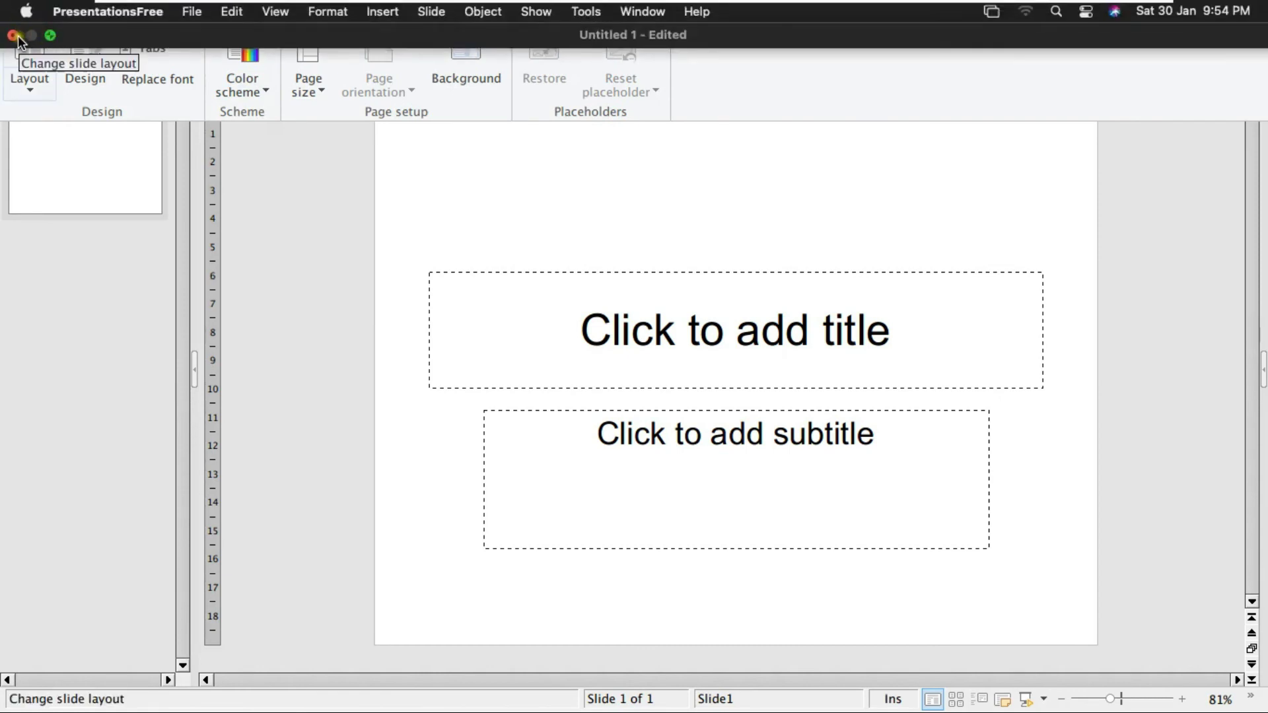
left_click(14, 35)
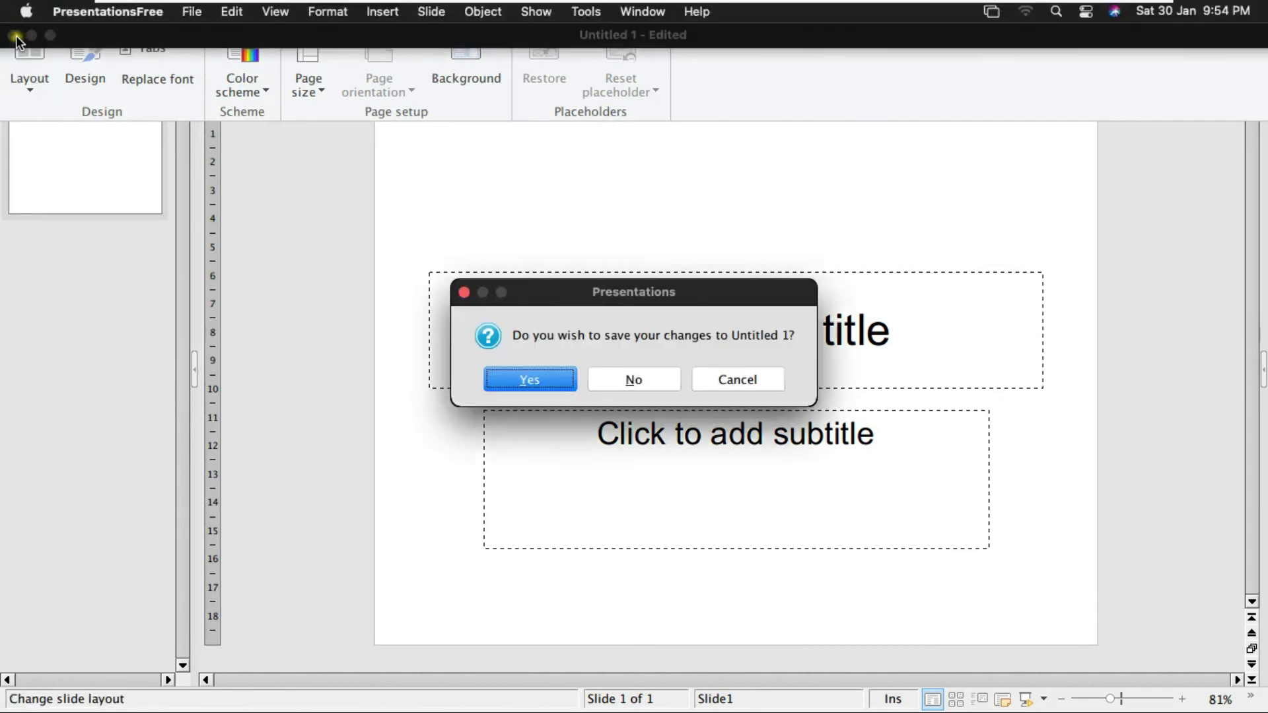
left_click(545, 380)
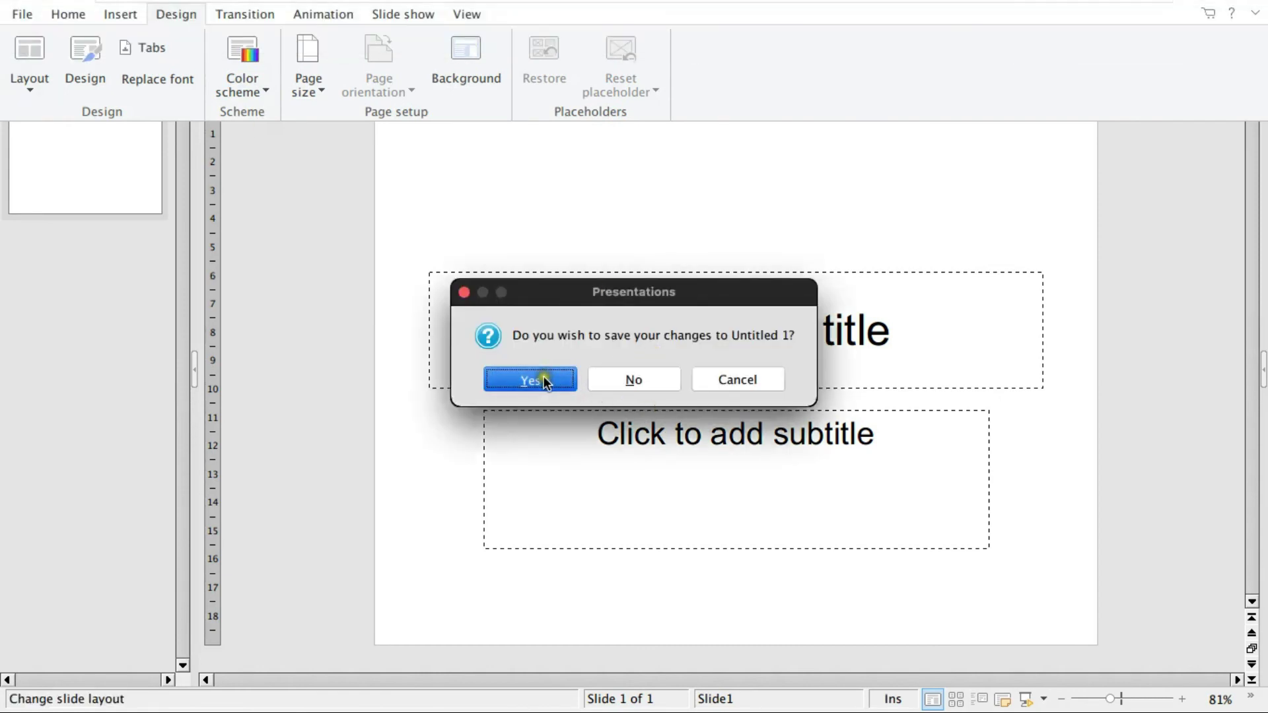
Step: Decline saving Untitled 1 so Presentations Free 2018 quits, returning to the Finder desktop
left_click(640, 380)
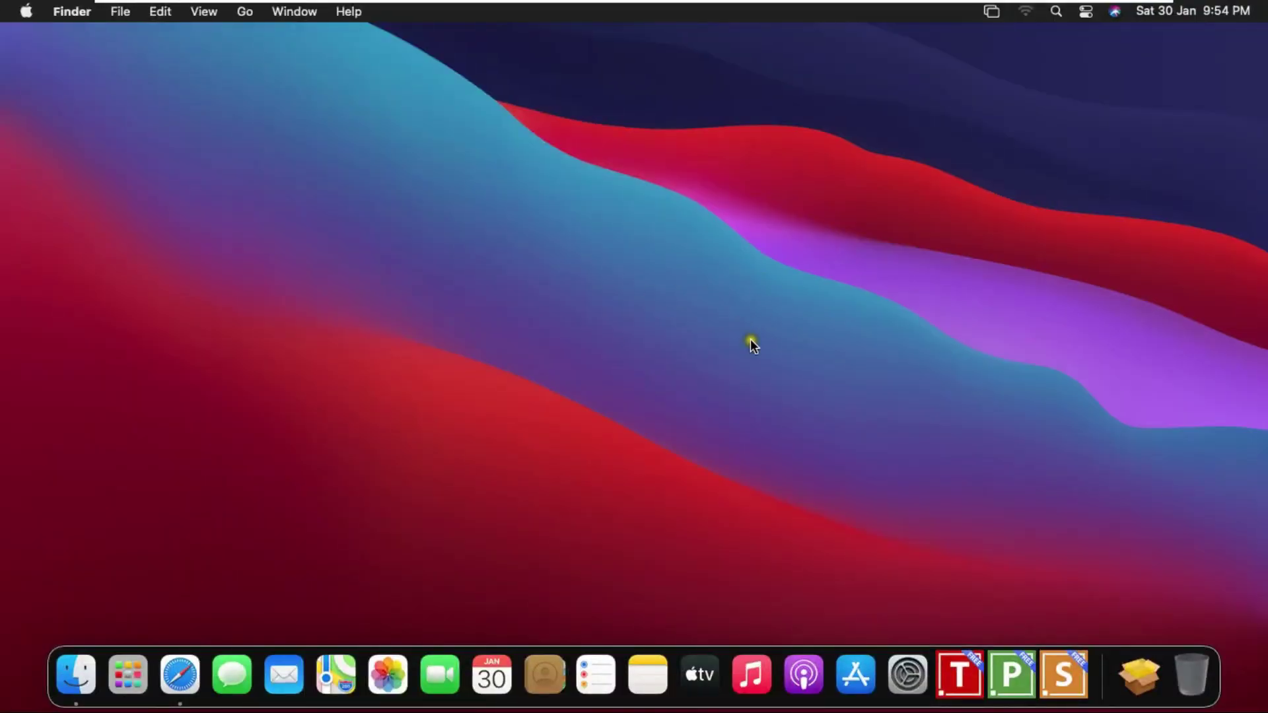